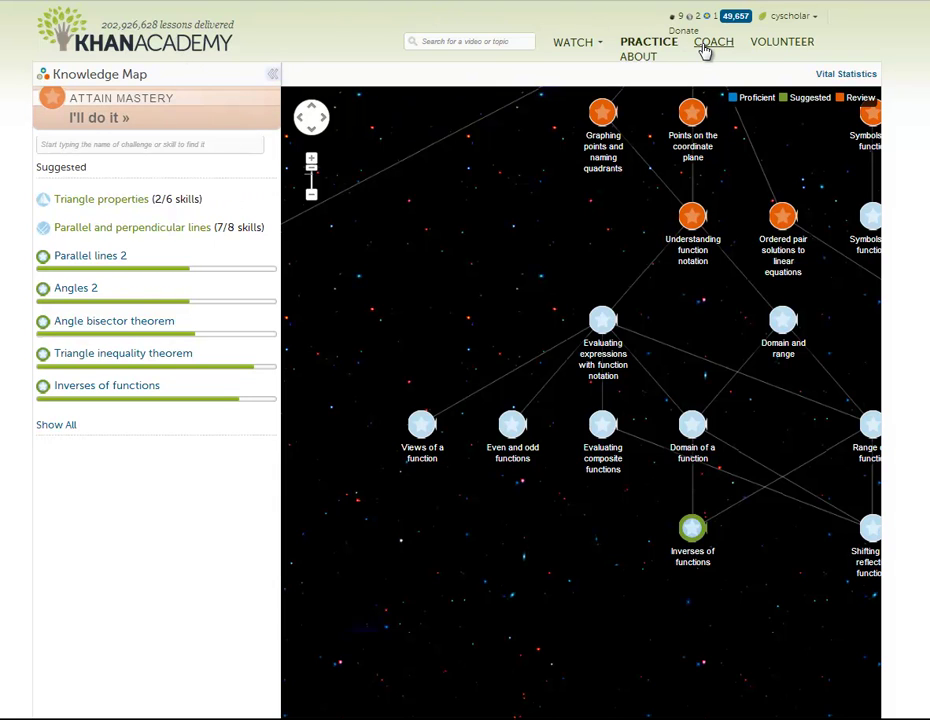
# Look through the account options and video subject list, then return to the practice knowledge map
pyautogui.click(790, 16)
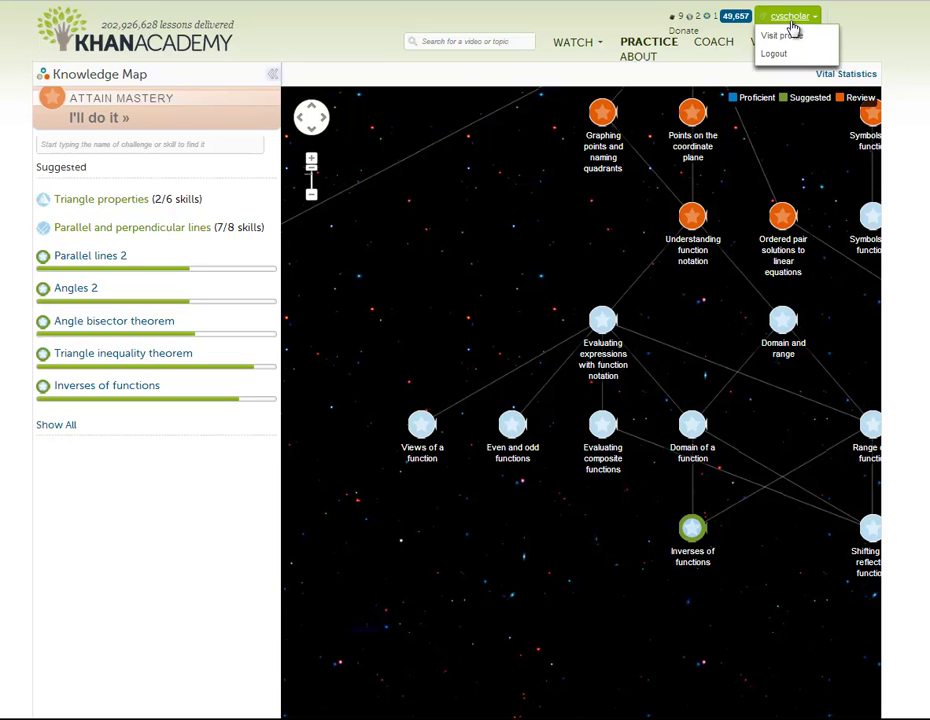
pyautogui.moveTo(490, 210); pyautogui.dragTo(436, 461)
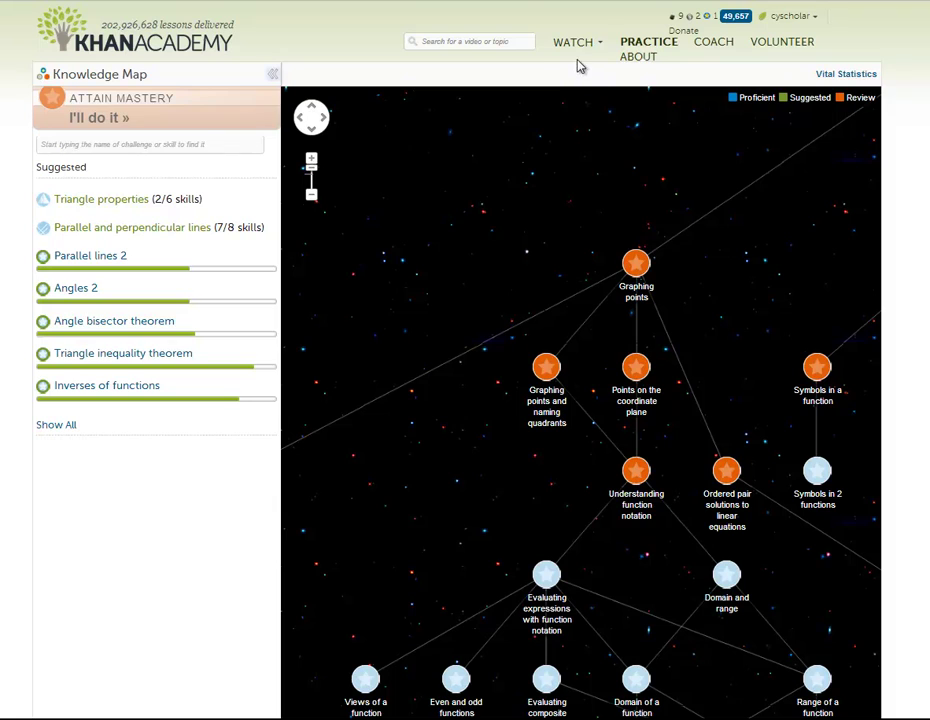
pyautogui.click(576, 47)
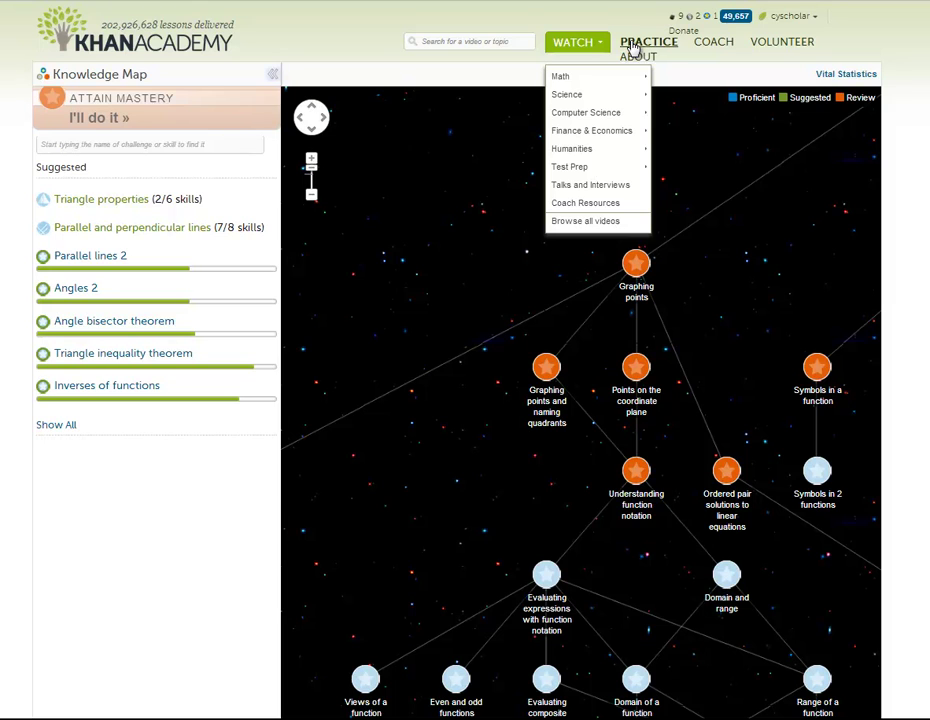
pyautogui.click(632, 44)
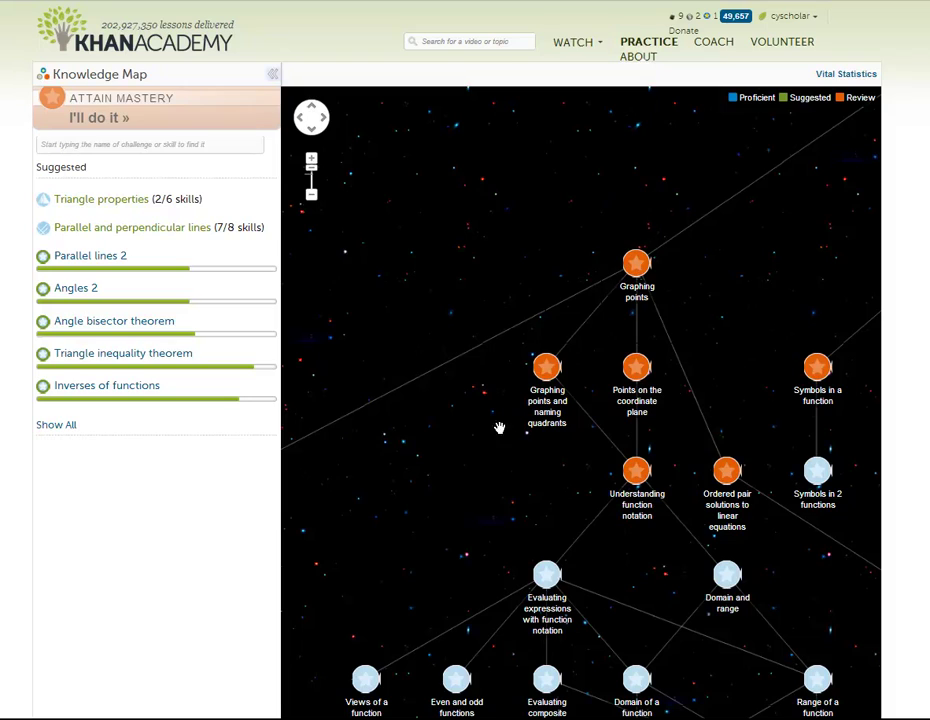
# Zoom the knowledge map out and pan until Addition and subtraction is centred
pyautogui.moveTo(464, 440); pyautogui.dragTo(461, 318)
pyautogui.scroll(-2, 469, 359)
pyautogui.scroll(-1, 436, 270)
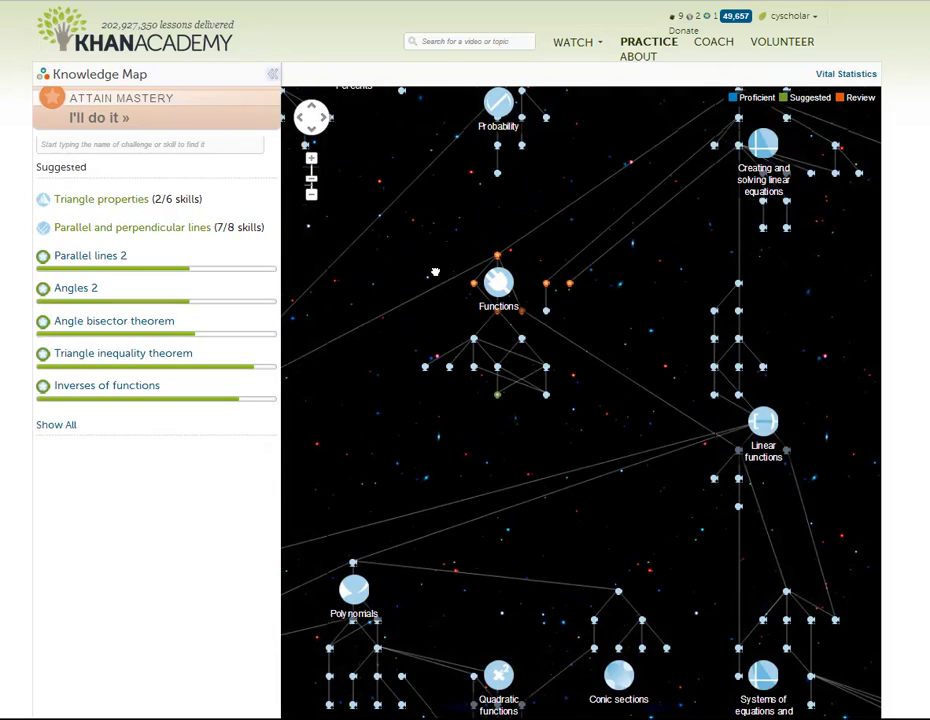
pyautogui.moveTo(438, 291); pyautogui.dragTo(448, 360)
pyautogui.moveTo(523, 208); pyautogui.dragTo(585, 590)
pyautogui.moveTo(449, 188); pyautogui.dragTo(468, 540)
pyautogui.moveTo(554, 251); pyautogui.dragTo(421, 264)
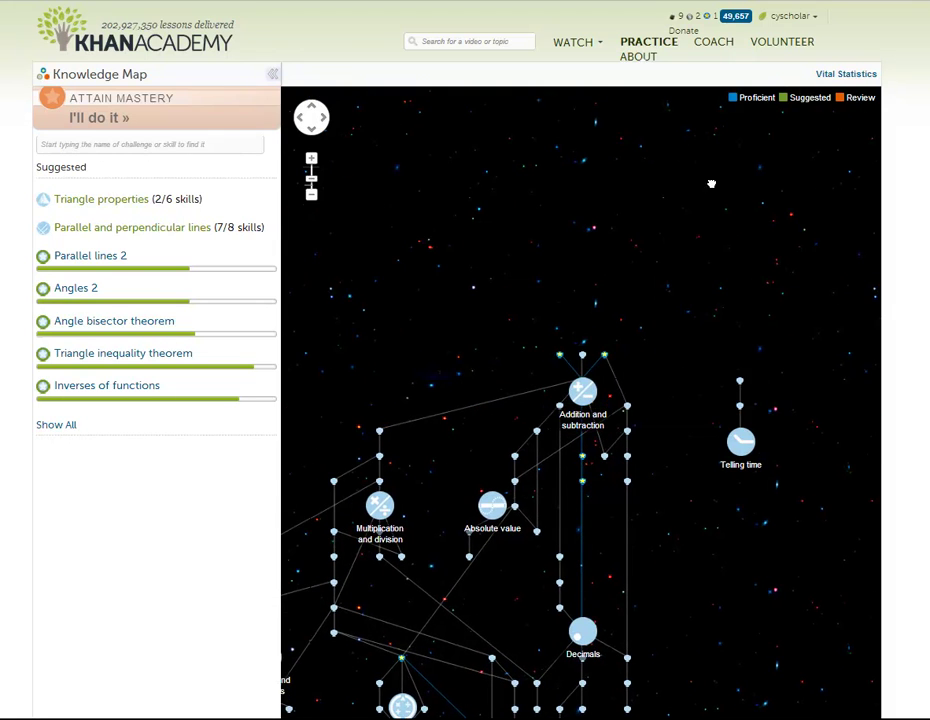
# Zoom out further and pan across Exponents, Probability, Functions, Segments and angles, Fractions and Percents
pyautogui.moveTo(696, 552); pyautogui.dragTo(684, 185)
pyautogui.moveTo(739, 409); pyautogui.dragTo(762, 270)
pyautogui.moveTo(600, 681); pyautogui.dragTo(602, 318)
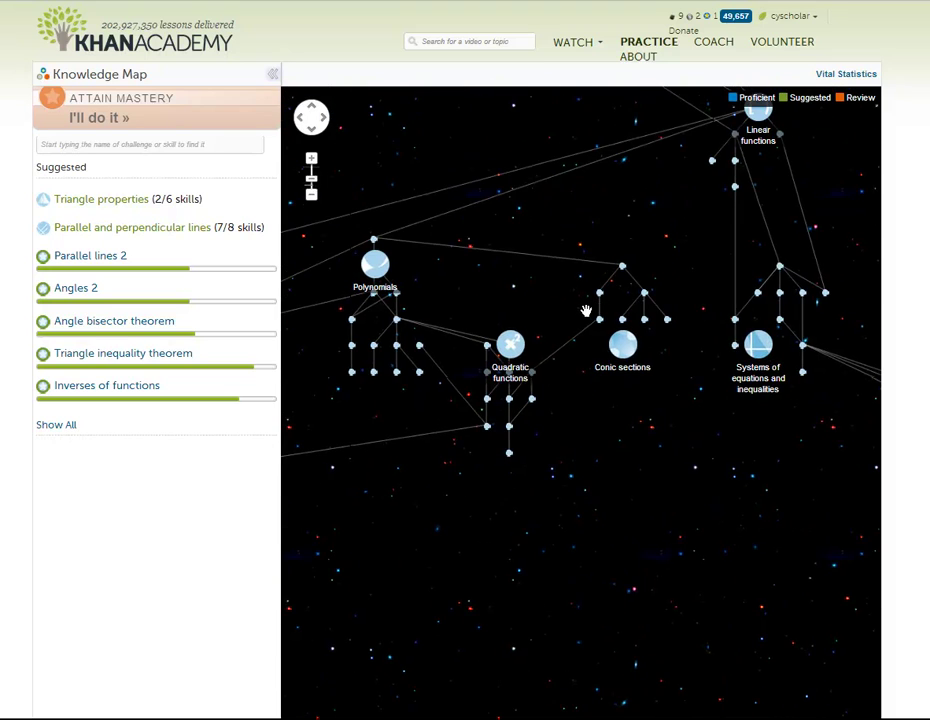
pyautogui.scroll(-1, 586, 311)
pyautogui.scroll(-1, 586, 311)
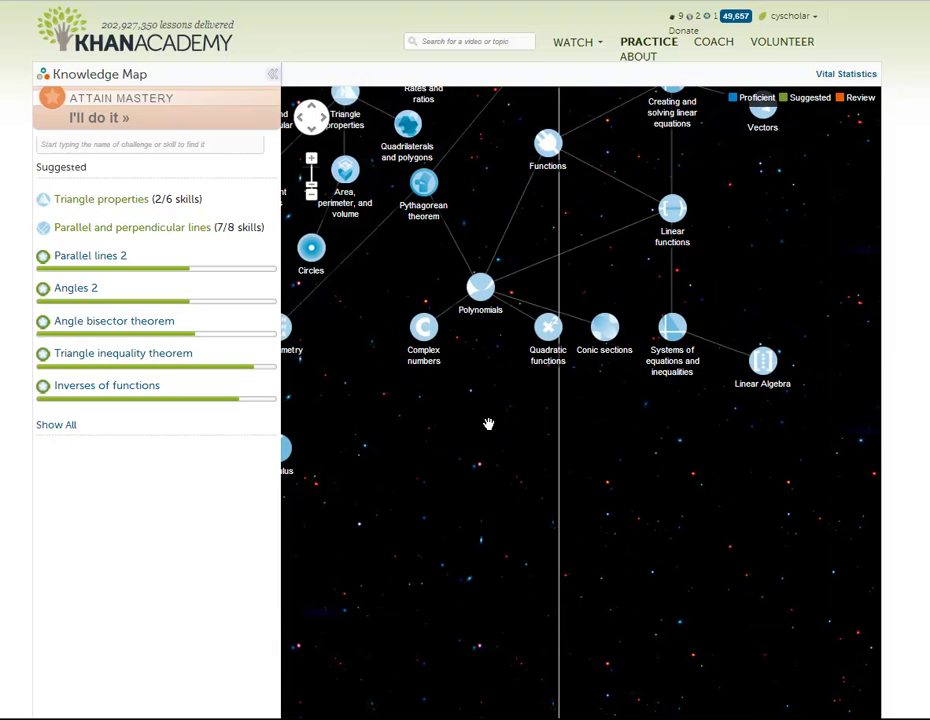
pyautogui.moveTo(518, 424); pyautogui.dragTo(696, 424)
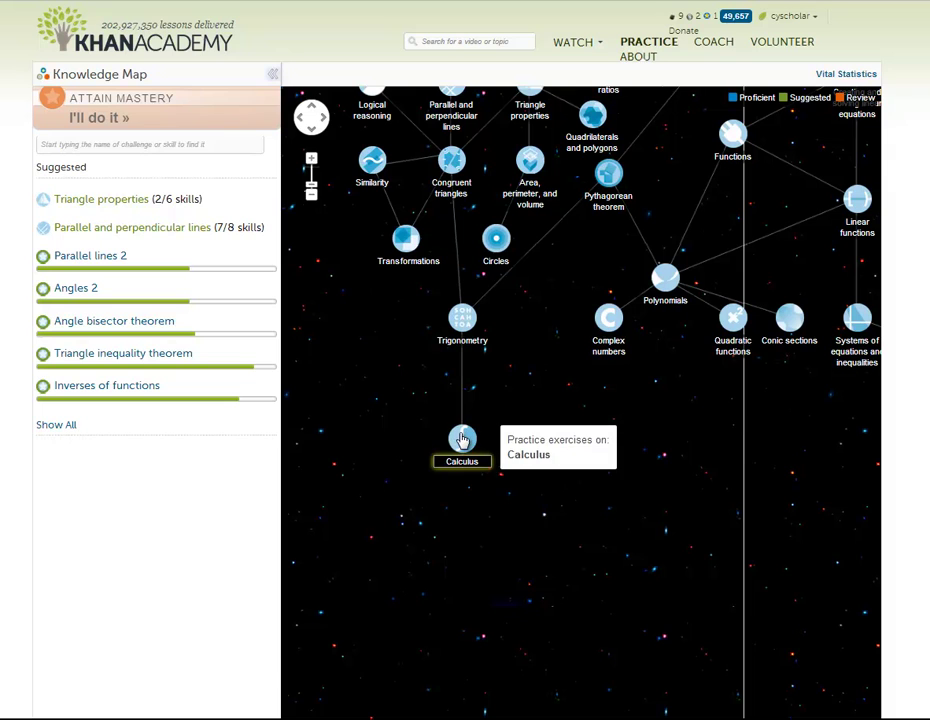
pyautogui.moveTo(540, 322); pyautogui.dragTo(556, 497)
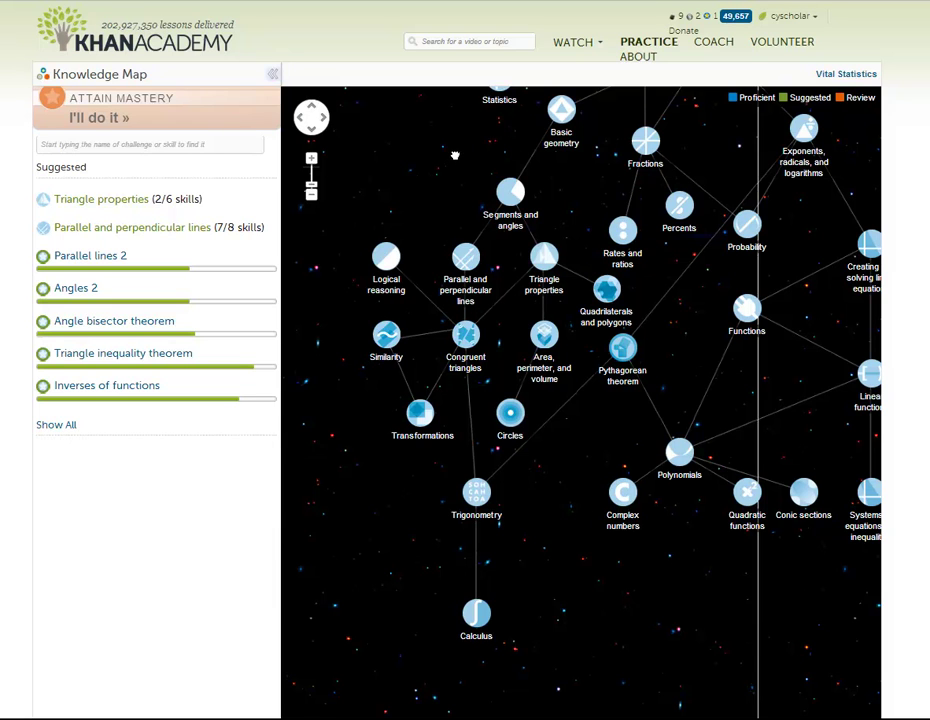
# Go from the account menu to the profile's Skill Progress grid and inspect individual skill cells
pyautogui.moveTo(452, 188); pyautogui.dragTo(421, 357)
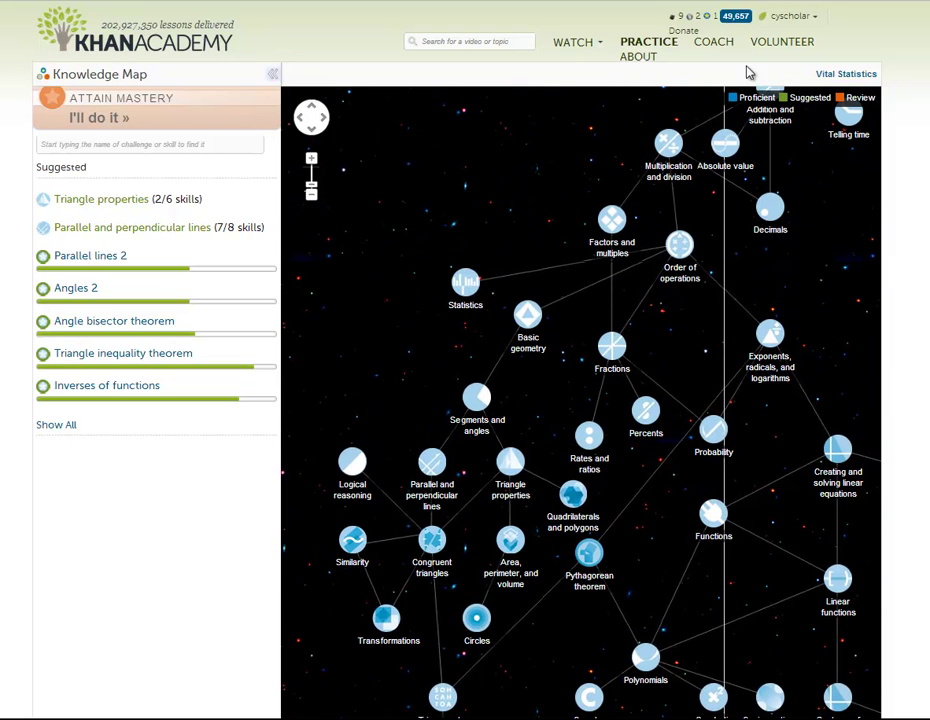
pyautogui.click(793, 18)
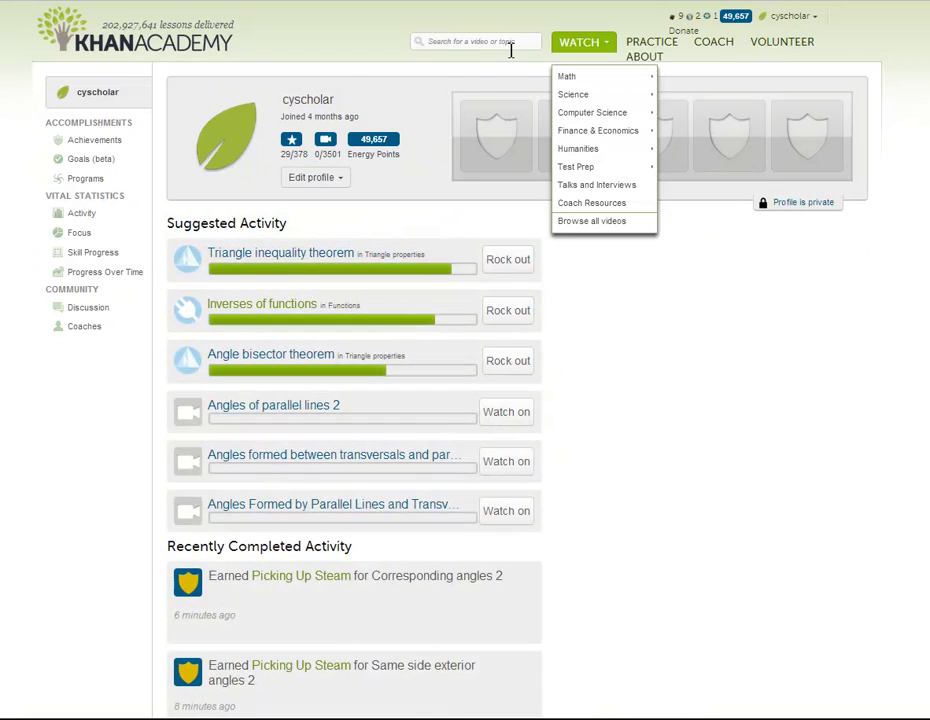
pyautogui.click(98, 254)
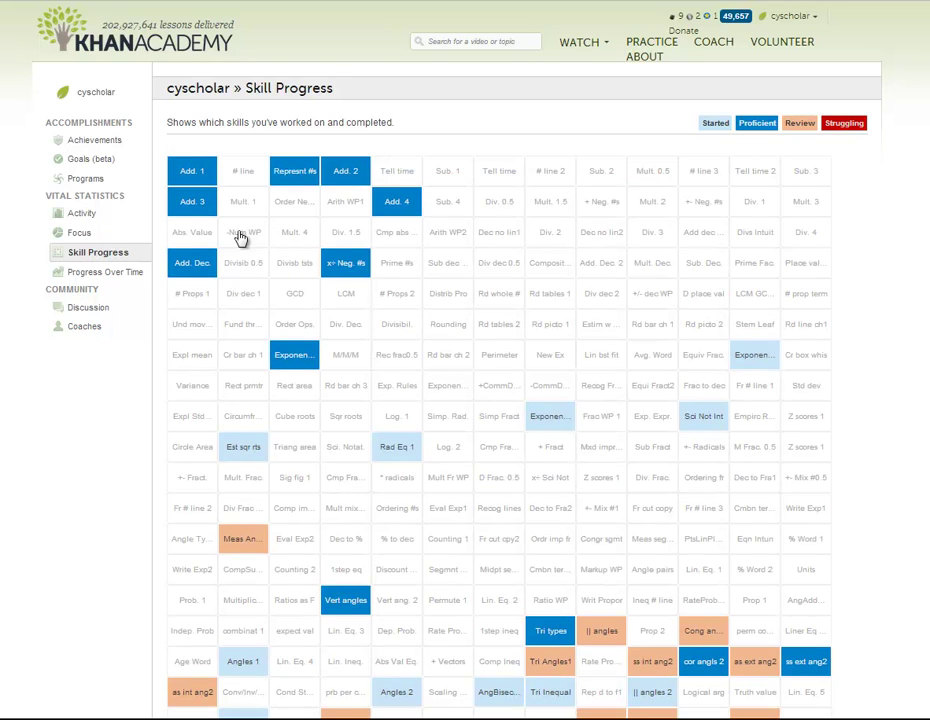
pyautogui.moveTo(244, 185)
pyautogui.moveTo(191, 176)
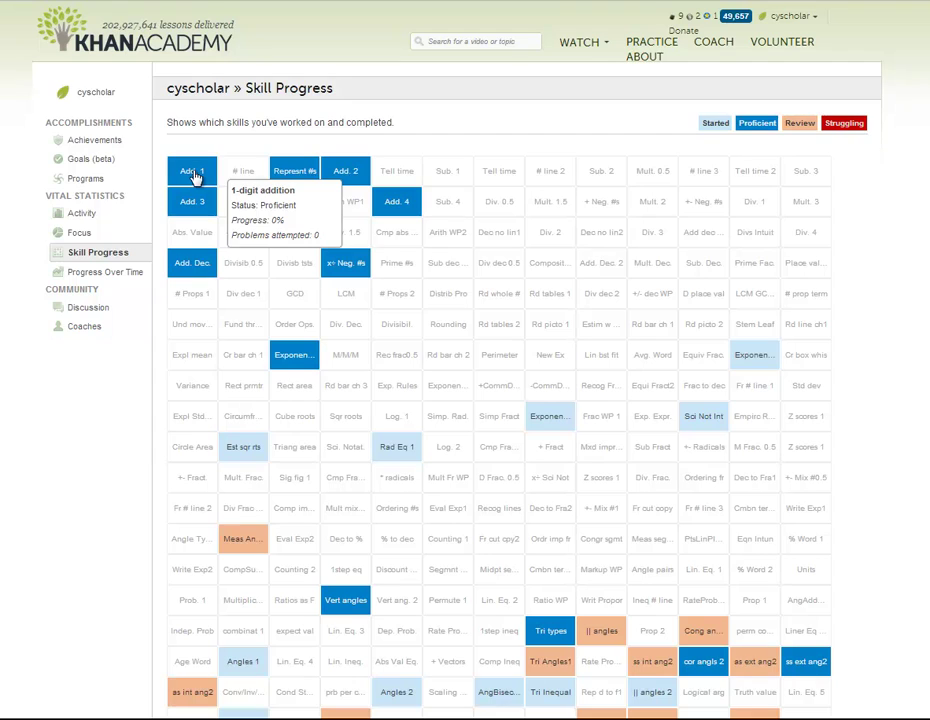
pyautogui.moveTo(288, 177)
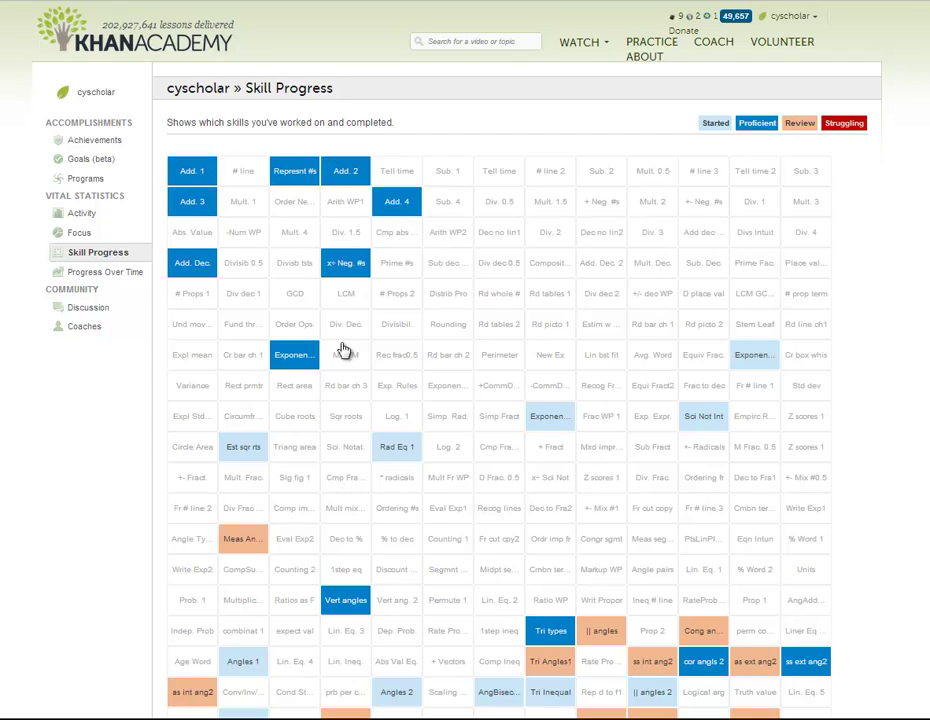
pyautogui.moveTo(359, 548)
pyautogui.scroll(-7, 362, 552)
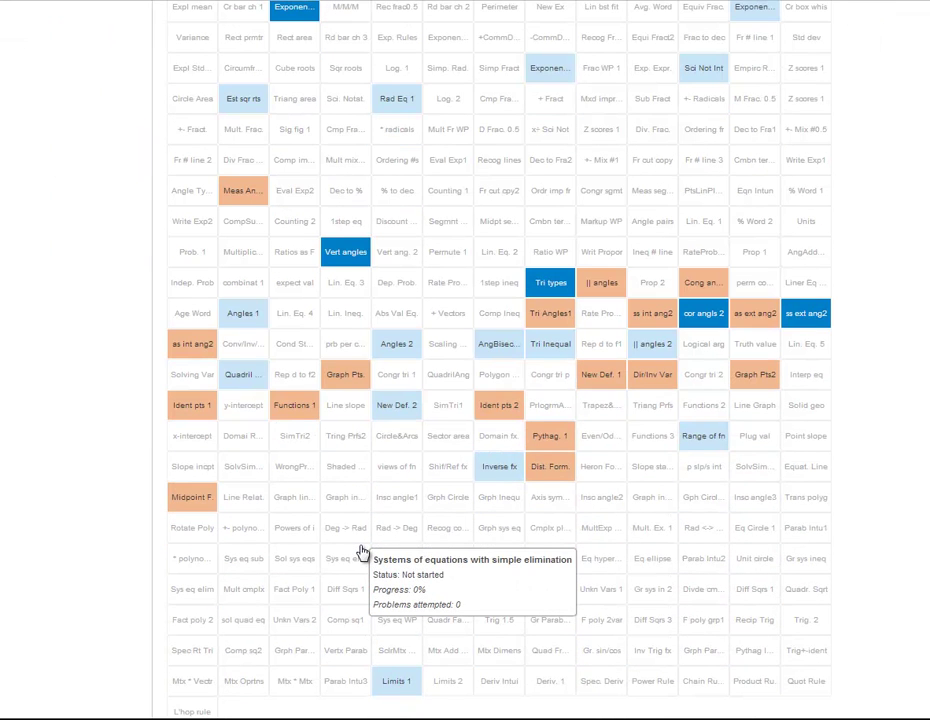
pyautogui.scroll(3, 363, 552)
pyautogui.scroll(3, 368, 550)
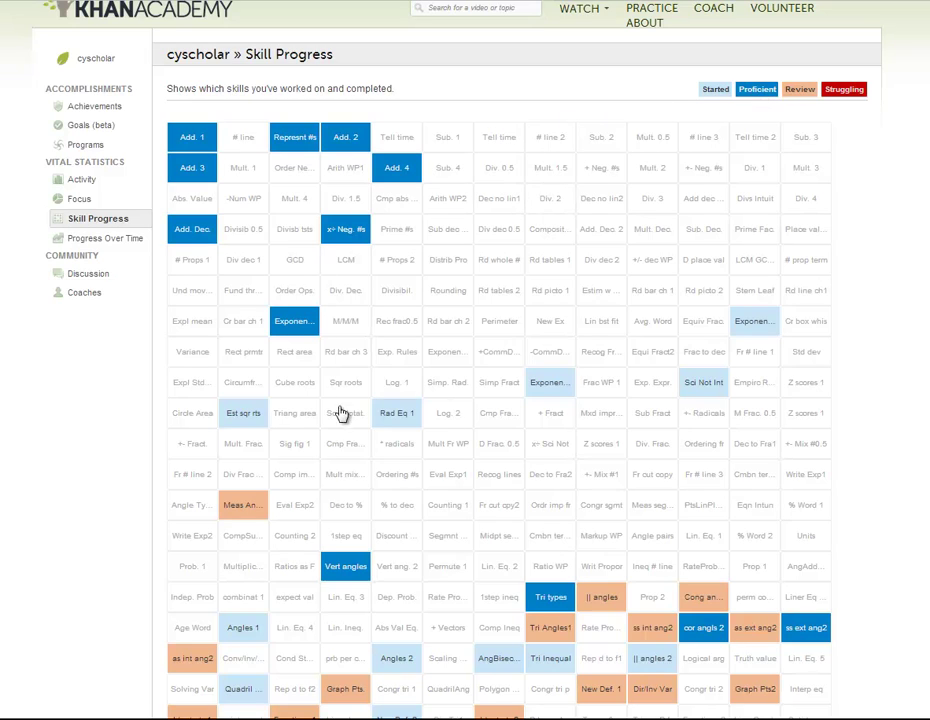
pyautogui.moveTo(500, 476)
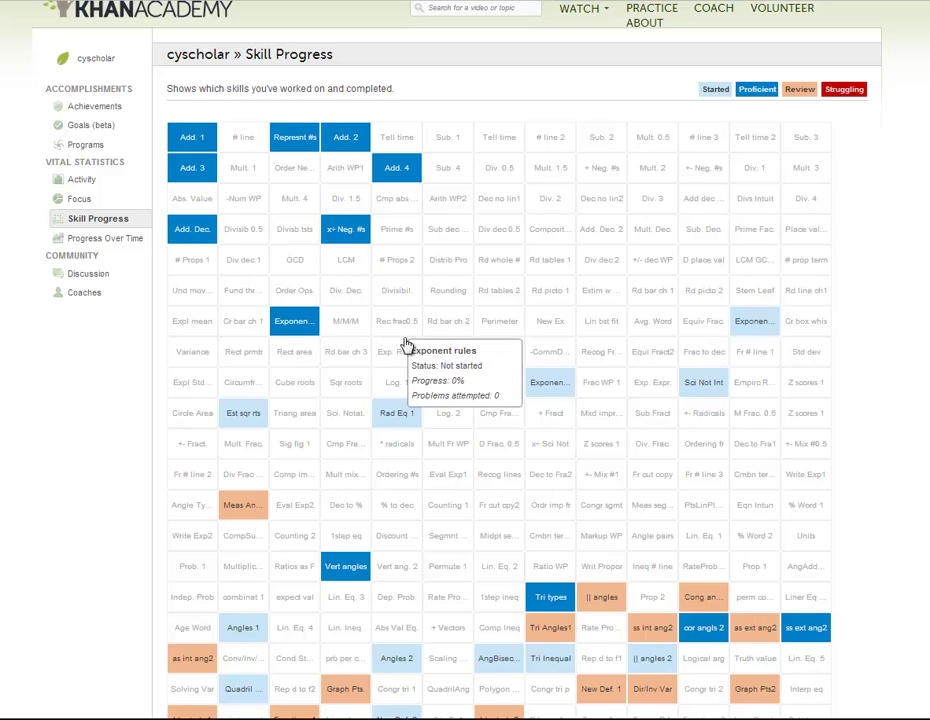
pyautogui.moveTo(434, 366)
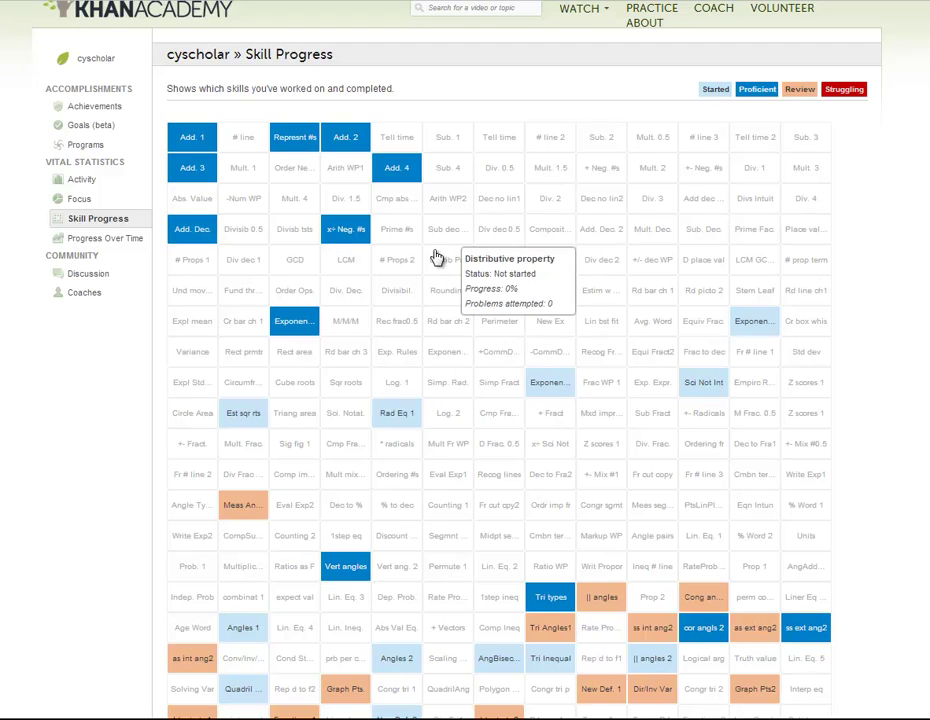
pyautogui.moveTo(389, 300)
pyautogui.scroll(-1, 370, 355)
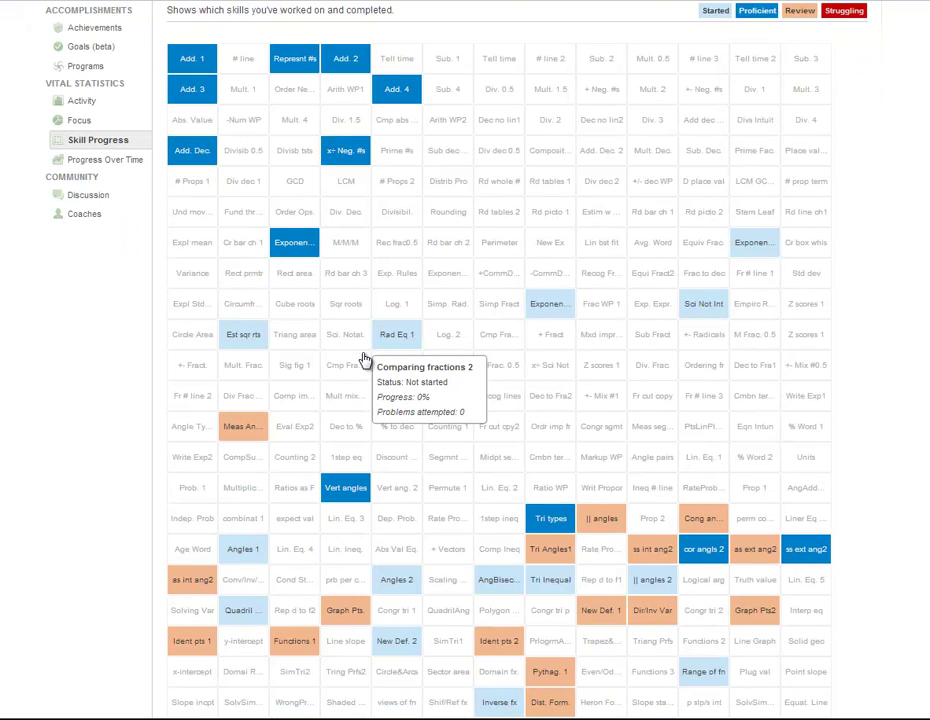
pyautogui.scroll(-2, 364, 357)
pyautogui.scroll(2, 494, 235)
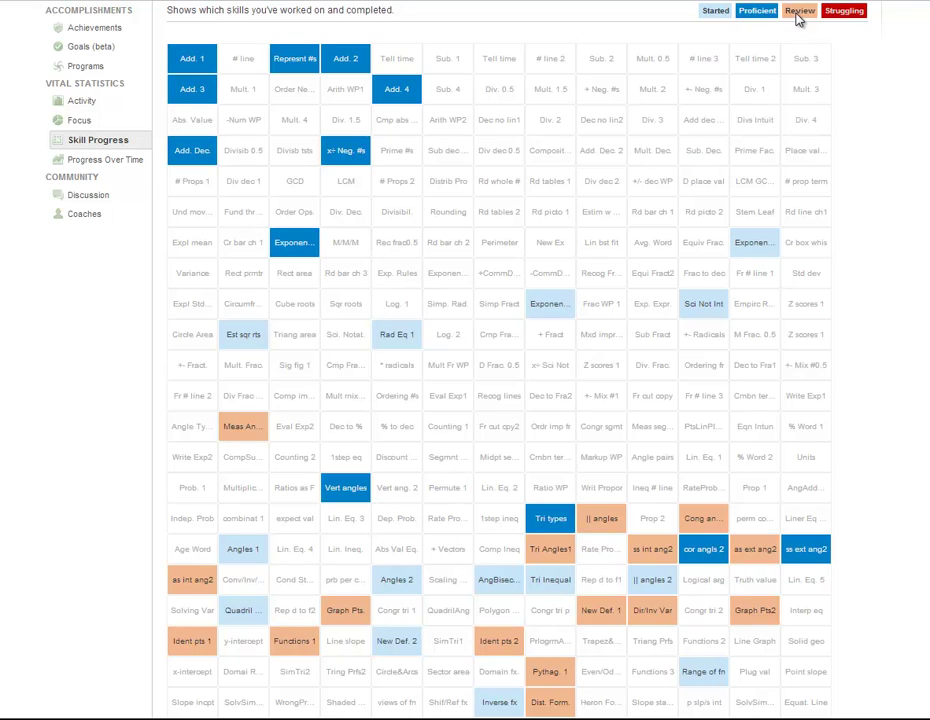
pyautogui.moveTo(193, 587)
pyautogui.moveTo(242, 427)
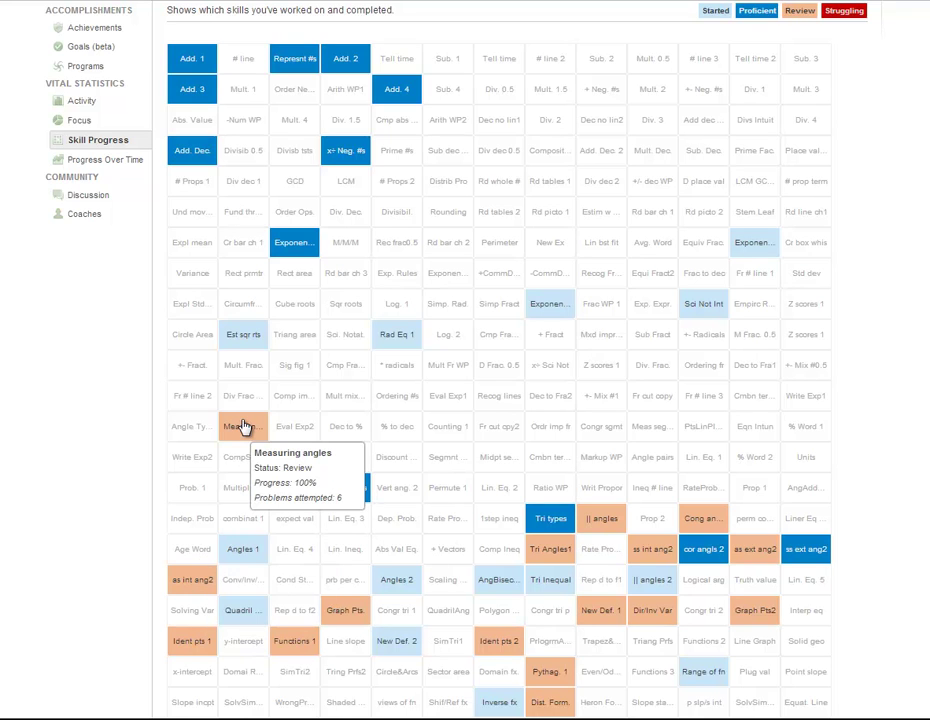
pyautogui.scroll(1, 460, 291)
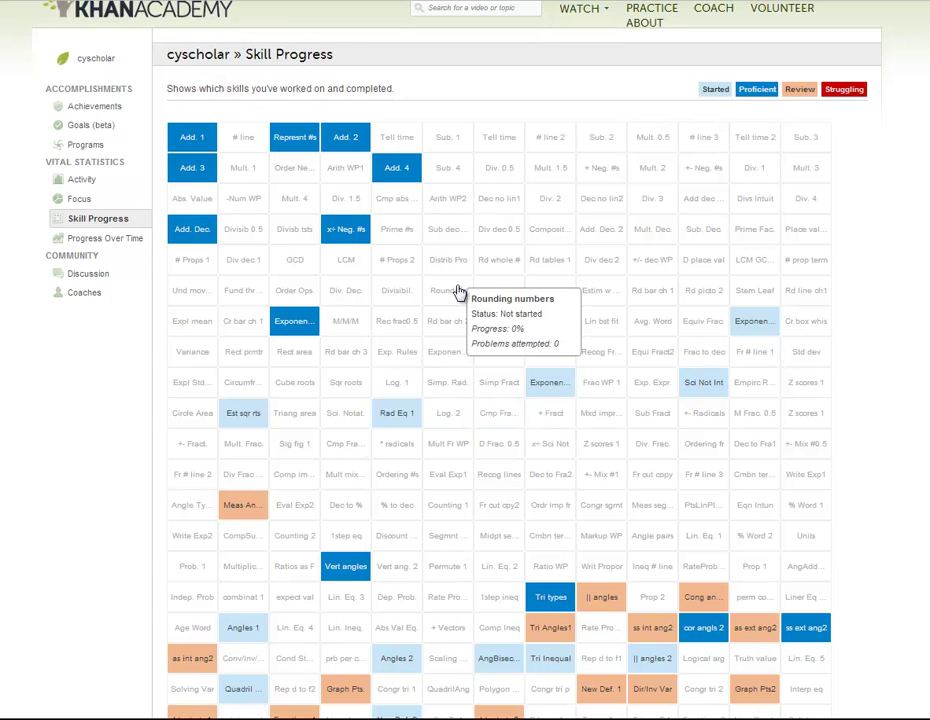
pyautogui.moveTo(245, 492)
pyautogui.moveTo(835, 135)
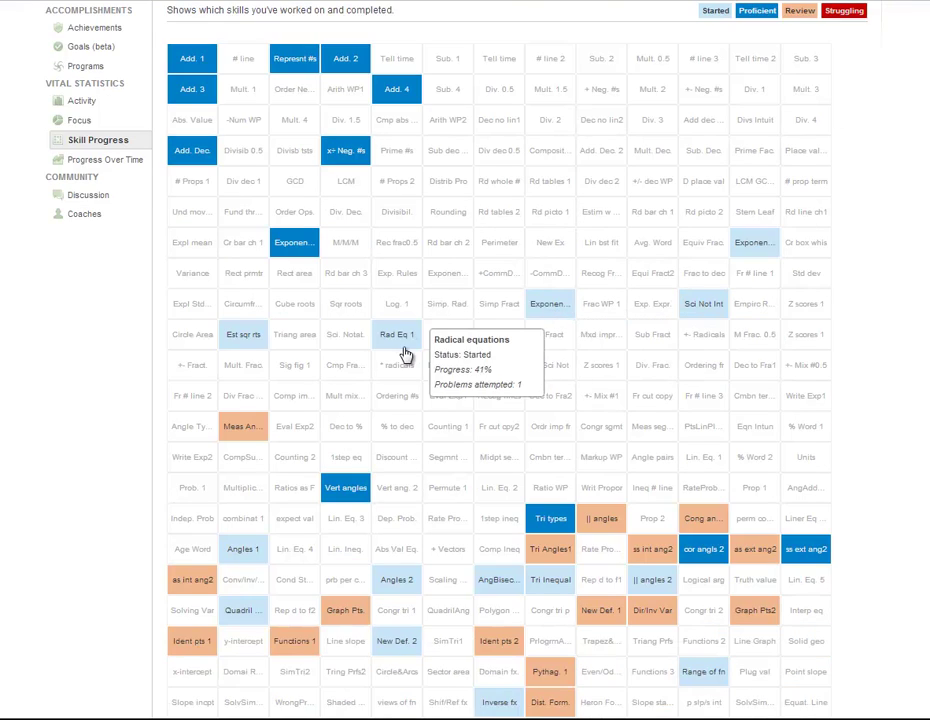
pyautogui.moveTo(405, 321)
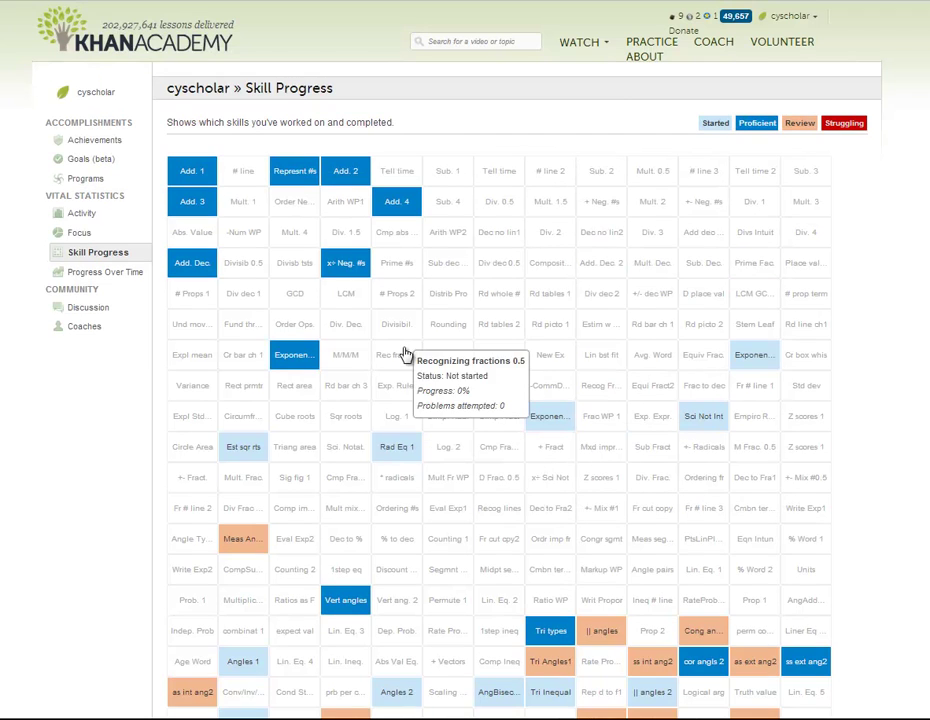
# Open Parallel lines 2, mark the 7x + 6° and 4x + 42° angles, and answer 12
pyautogui.click(660, 46)
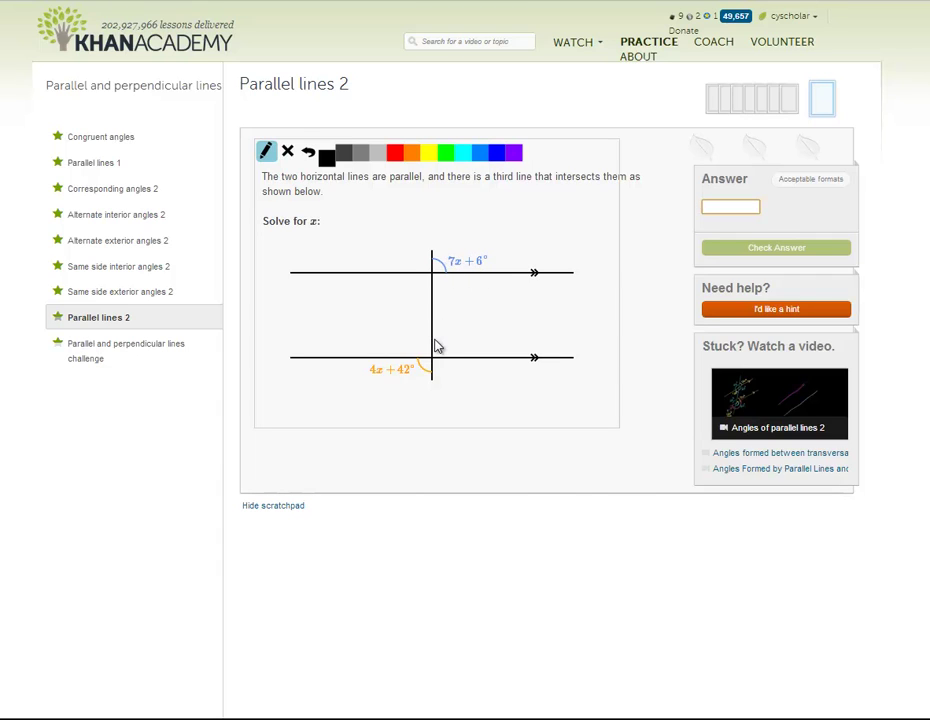
pyautogui.moveTo(434, 336); pyautogui.dragTo(448, 357)
pyautogui.moveTo(434, 256); pyautogui.dragTo(449, 270)
pyautogui.moveTo(417, 356); pyautogui.dragTo(432, 379)
pyautogui.write('12')
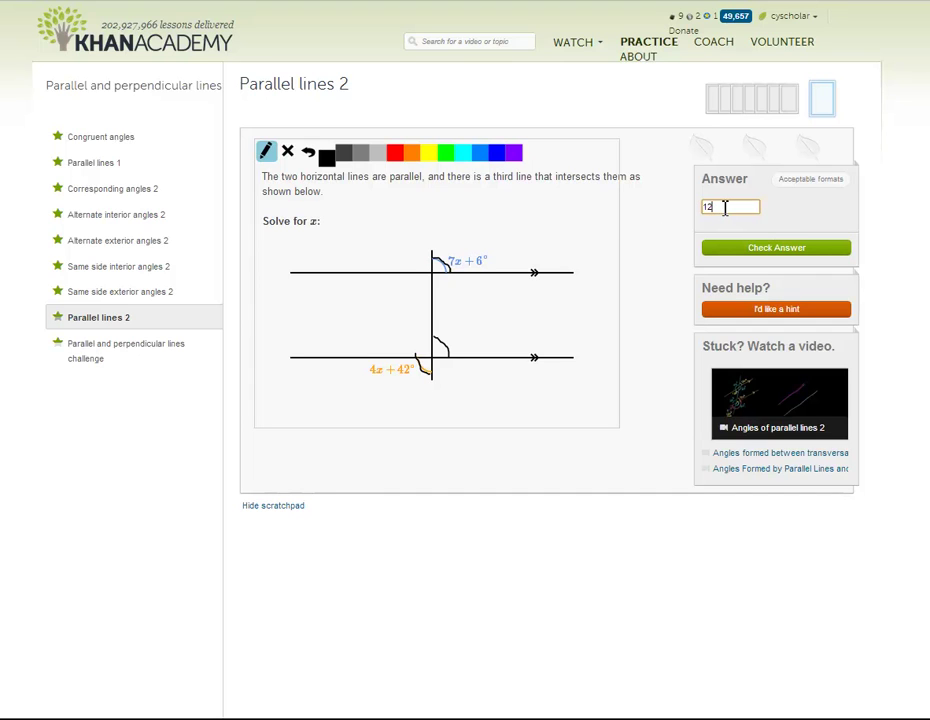
pyautogui.press('Return')
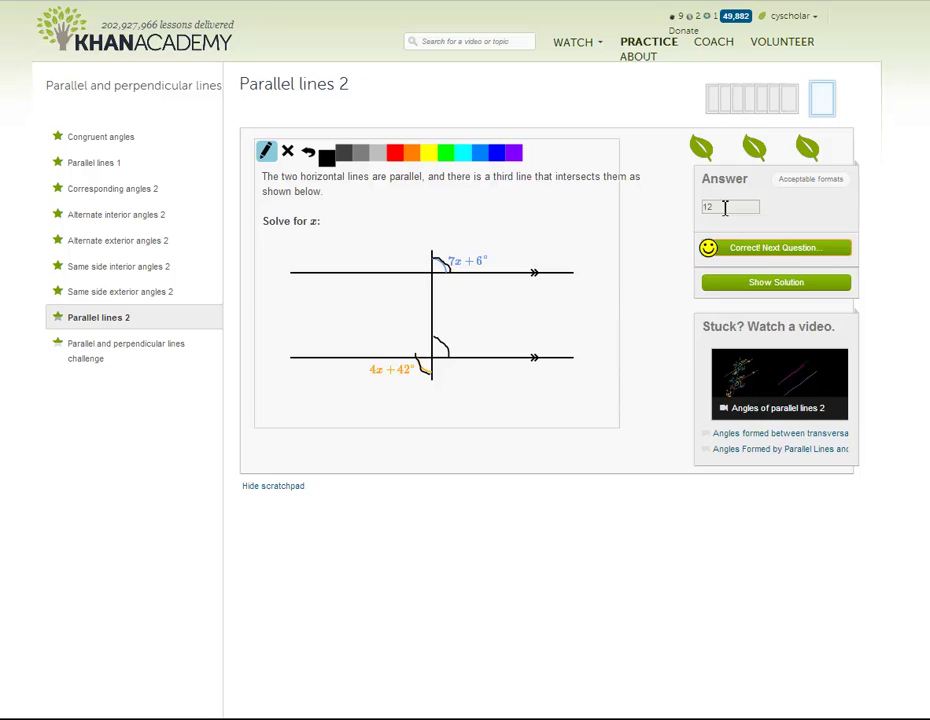
# Load the next problem, mark the 5x − 5° angle, sketch notes, and answer 15
pyautogui.press('Return')
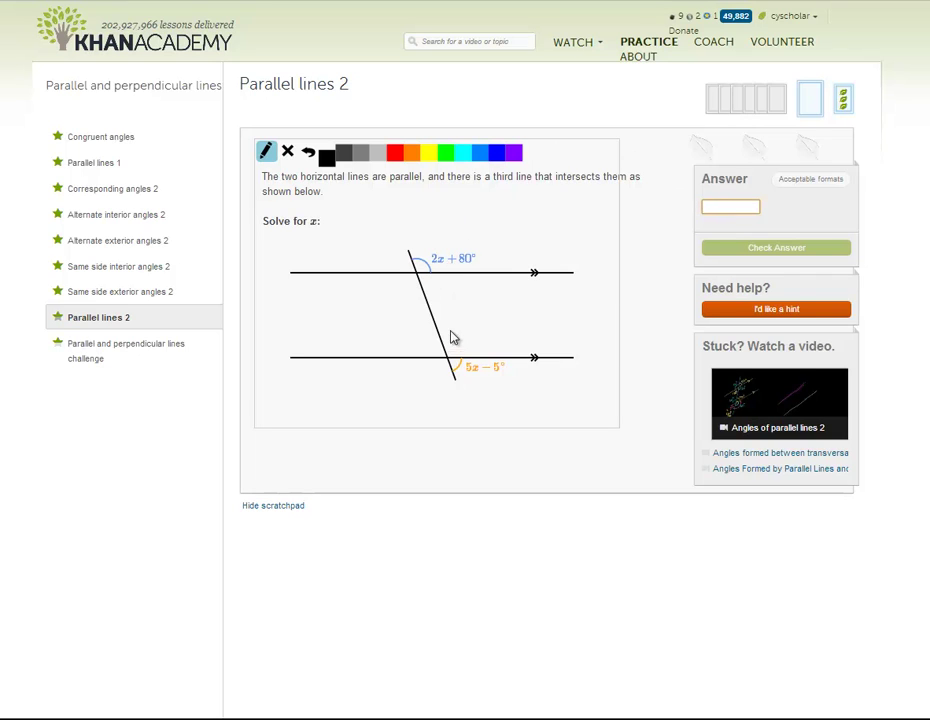
pyautogui.moveTo(441, 344); pyautogui.dragTo(455, 351)
pyautogui.moveTo(449, 293)
pyautogui.mouseDown()
pyautogui.moveTo(487, 313)
pyautogui.moveTo(471, 314)
pyautogui.moveTo(503, 314)
pyautogui.moveTo(526, 287)
pyautogui.moveTo(519, 313)
pyautogui.moveTo(536, 311)
pyautogui.moveTo(559, 278)
pyautogui.moveTo(574, 310)
pyautogui.moveTo(591, 286)
pyautogui.moveTo(606, 301)
pyautogui.moveTo(605, 282)
pyautogui.mouseUp()
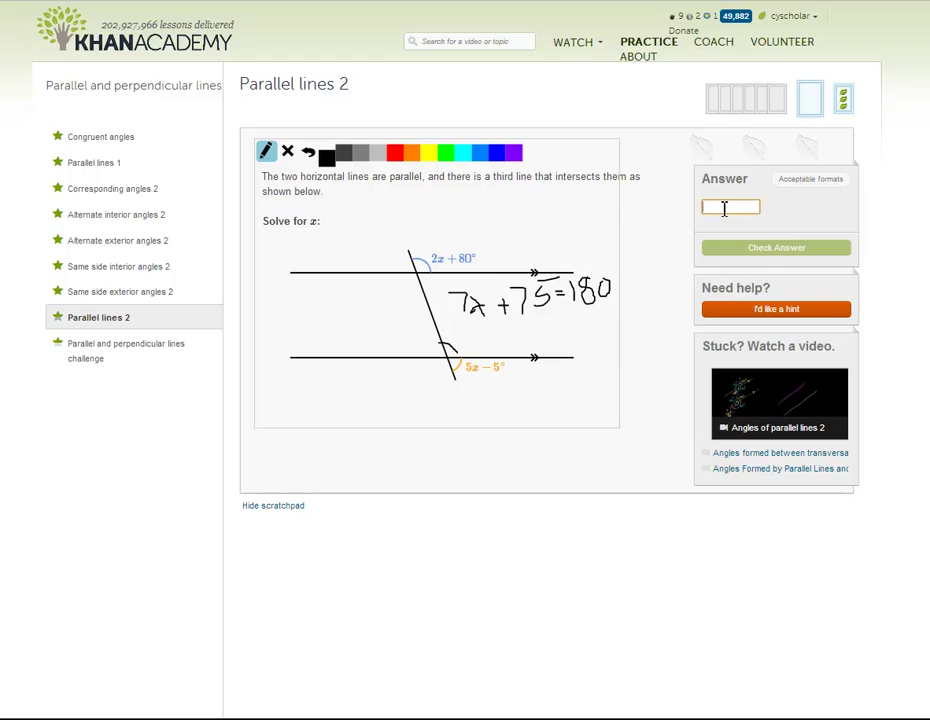
pyautogui.write('15')
pyautogui.press('Return')
pyautogui.press('Return')
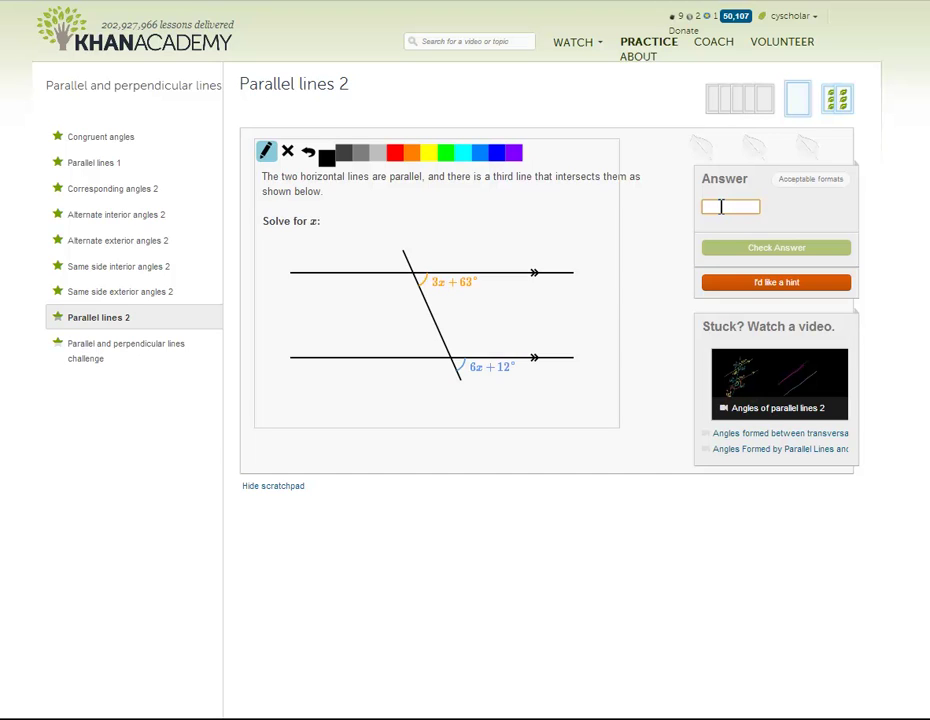
# Answer 17, continue to the next problem, and answer 19
pyautogui.write('17')
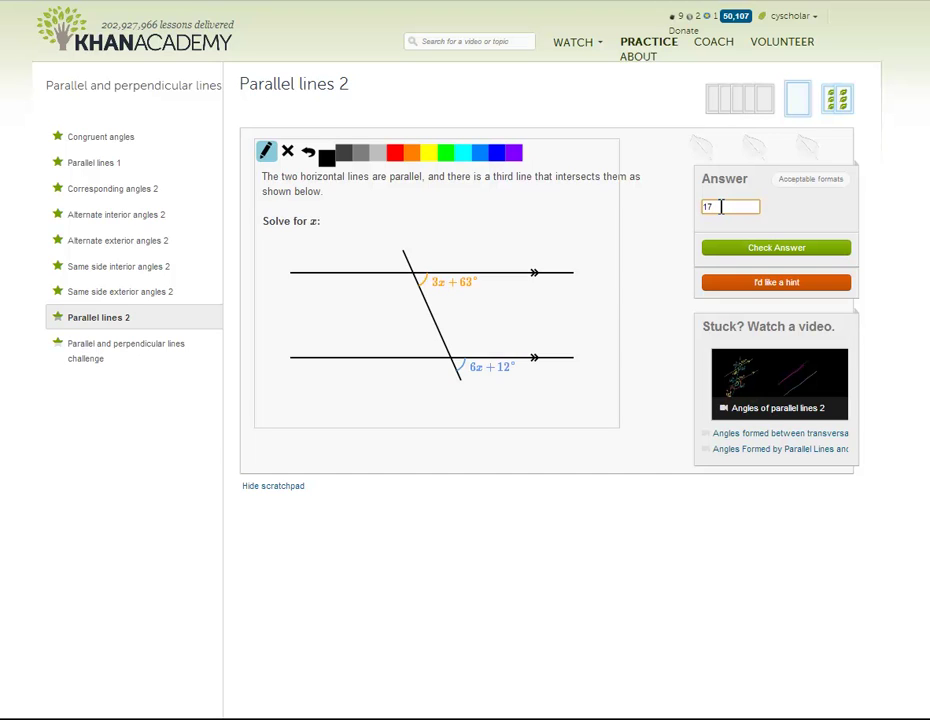
pyautogui.press('Return')
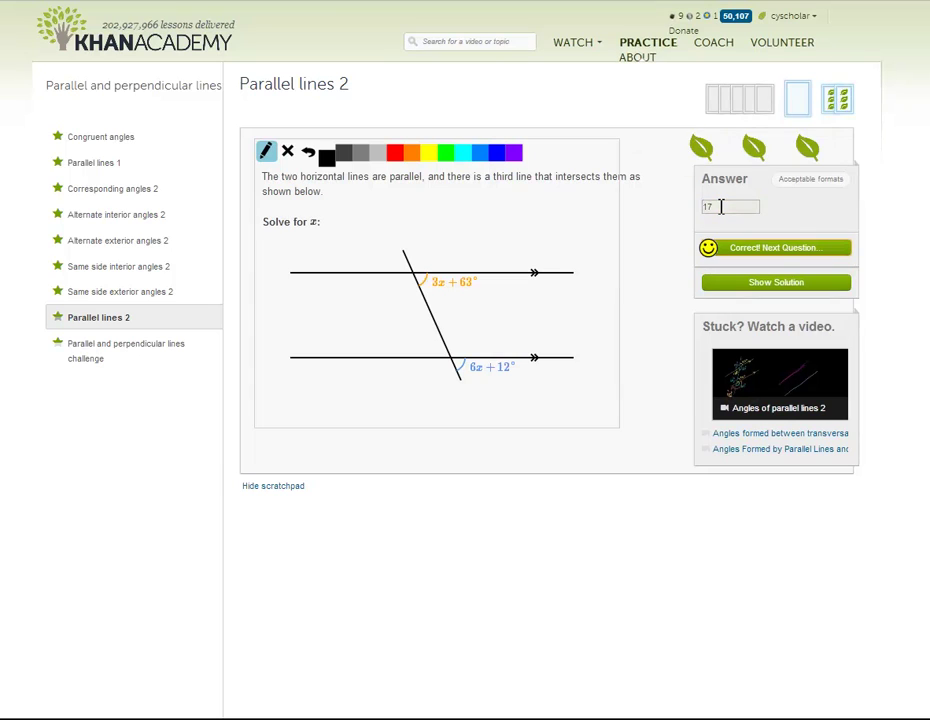
pyautogui.press('Return')
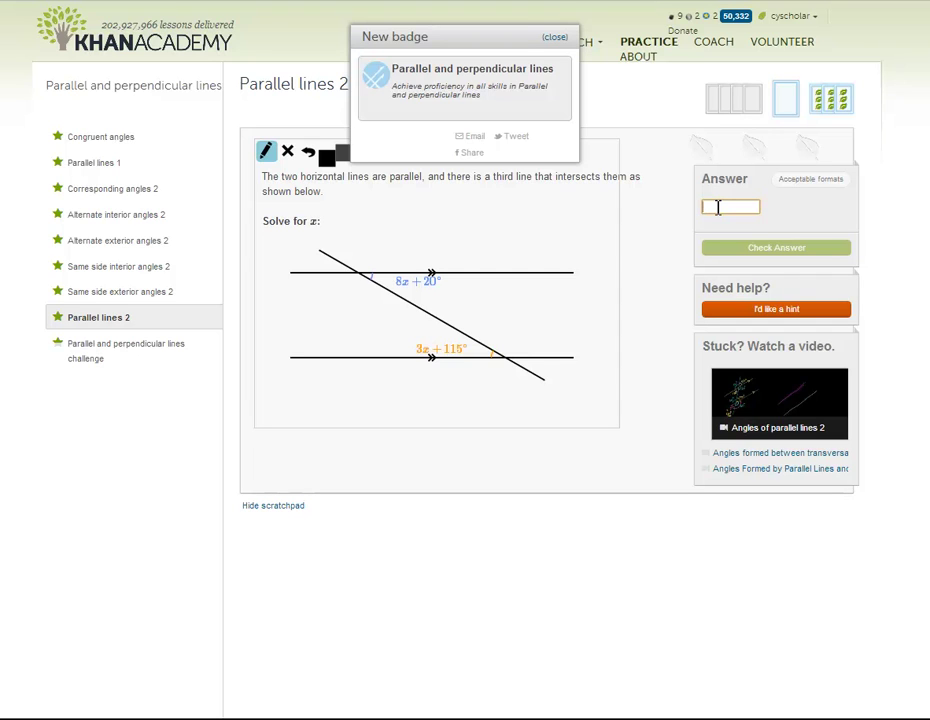
pyautogui.write('19')
pyautogui.press('Return')
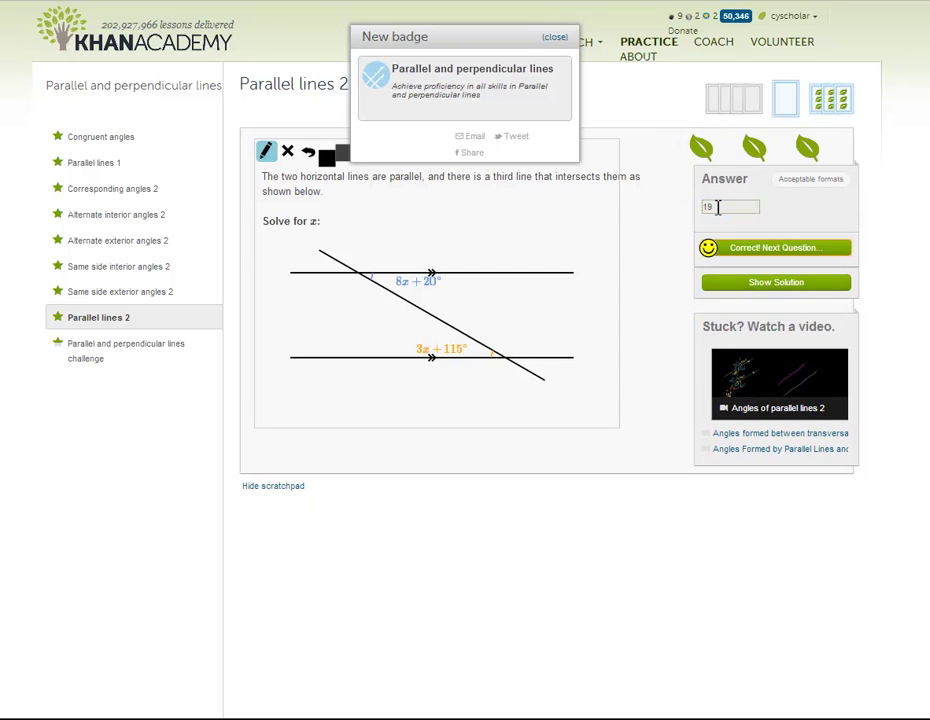
# Dismiss the badge, answer 18, mark an angle on the next diagram, and answer 14
pyautogui.press('Return')
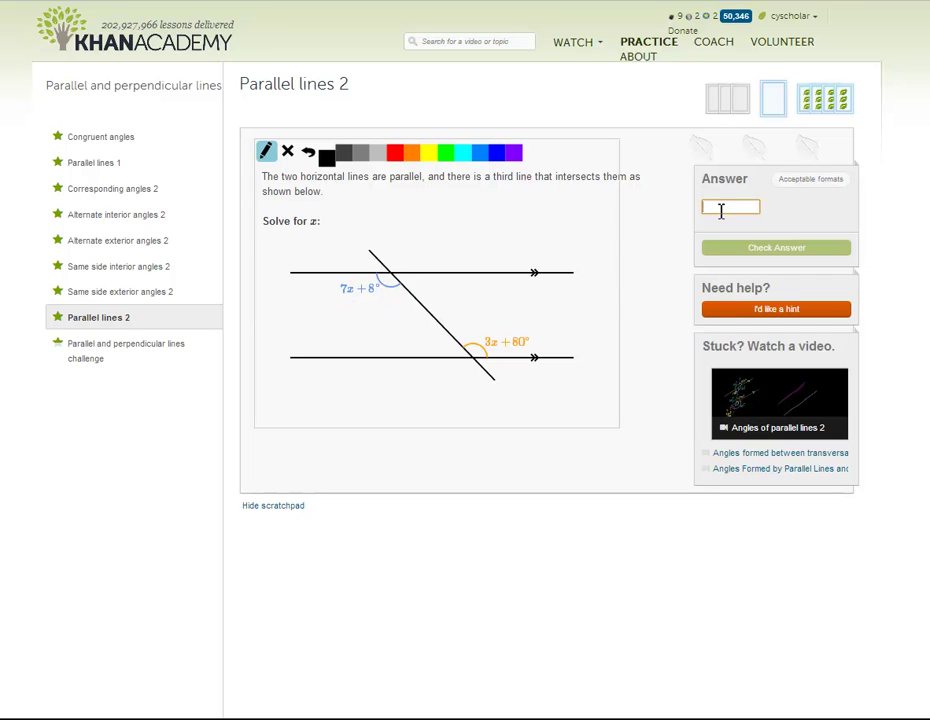
pyautogui.write('1')
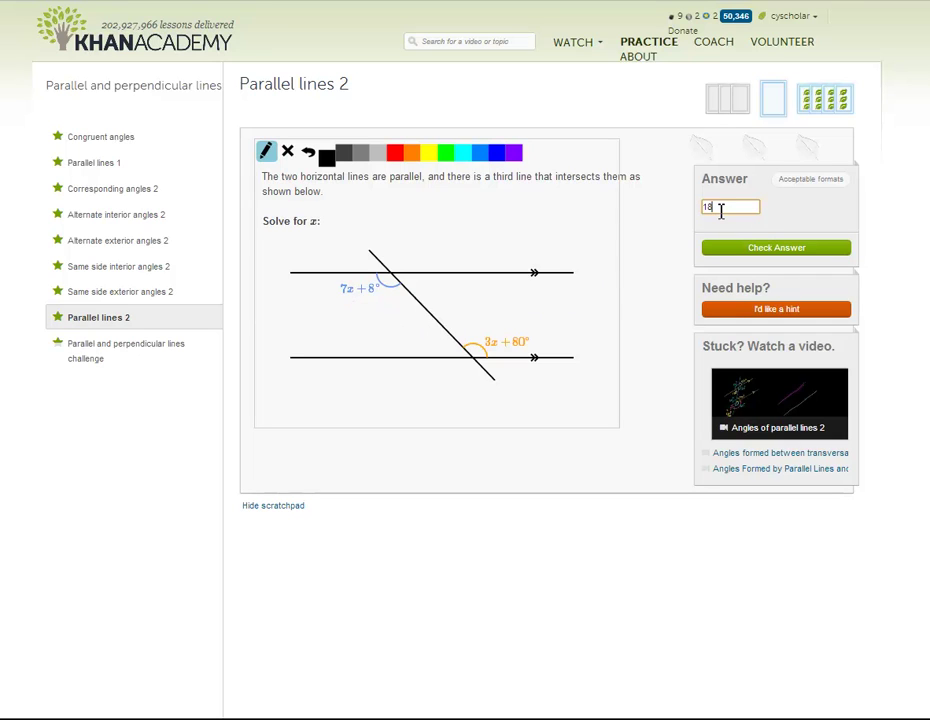
pyautogui.write('8')
pyautogui.press('Return')
pyautogui.press('Return')
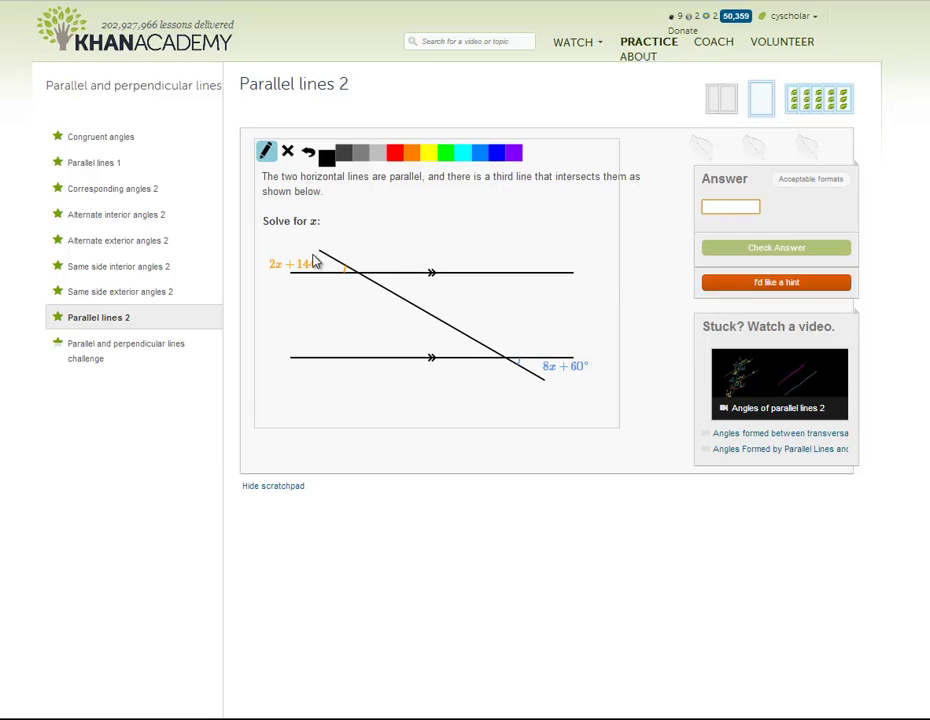
pyautogui.moveTo(393, 277); pyautogui.dragTo(398, 290)
pyautogui.write('14')
pyautogui.press('Return')
pyautogui.press('Return')
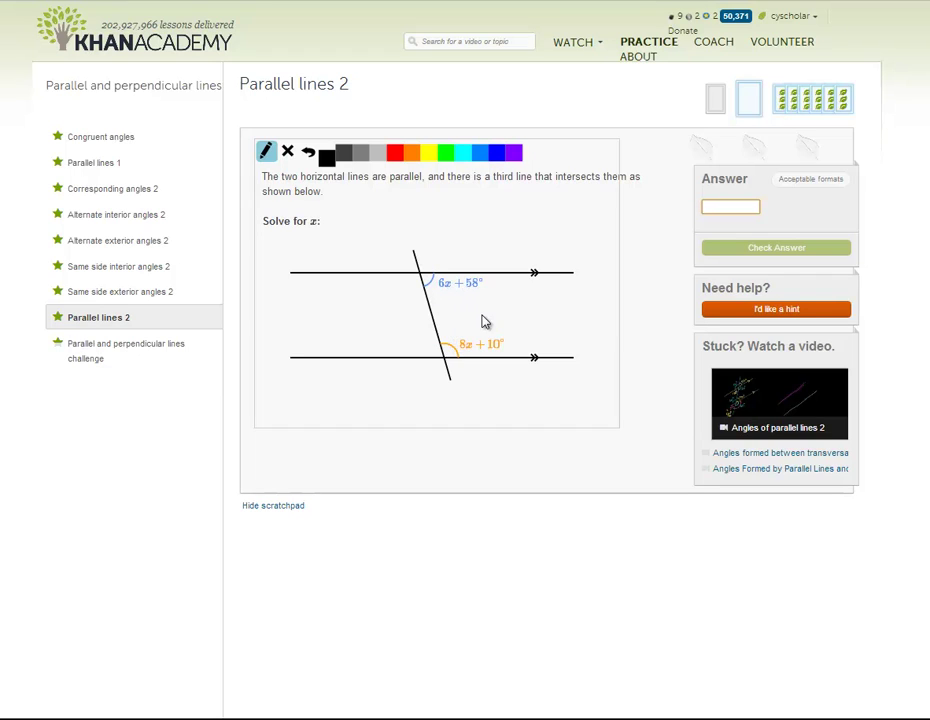
# Write 14x + 58 = 180 and 14x = 112 on the scratchpad, then answer 8
pyautogui.moveTo(362, 208)
pyautogui.mouseDown()
pyautogui.moveTo(362, 229)
pyautogui.moveTo(386, 222)
pyautogui.moveTo(386, 232)
pyautogui.moveTo(436, 233)
pyautogui.moveTo(465, 222)
pyautogui.moveTo(498, 243)
pyautogui.moveTo(550, 213)
pyautogui.mouseUp()
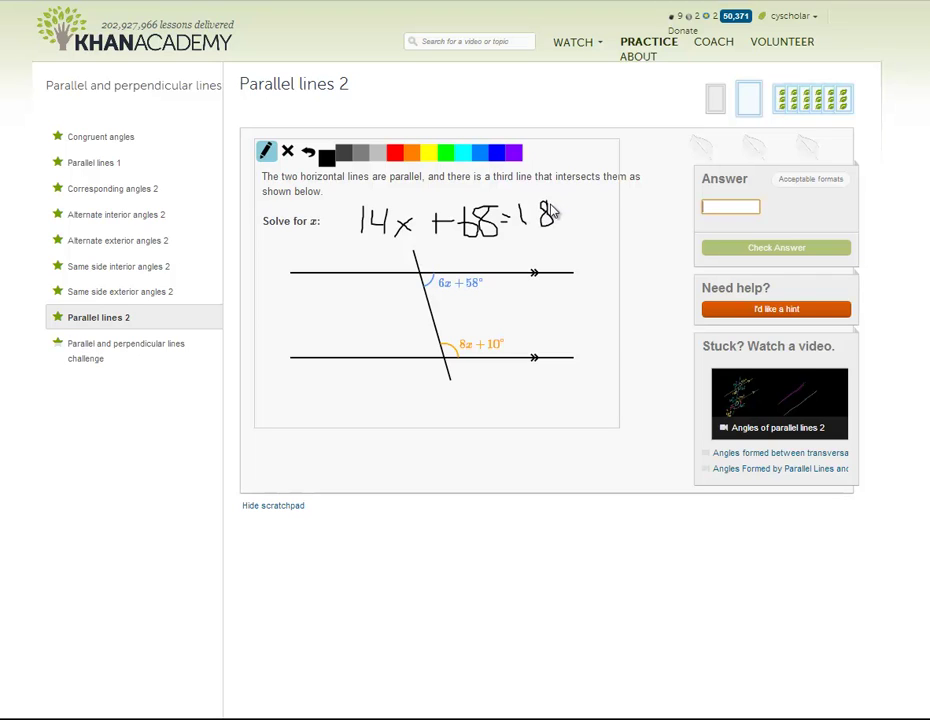
pyautogui.moveTo(565, 207)
pyautogui.mouseDown()
pyautogui.moveTo(583, 218)
pyautogui.moveTo(572, 203)
pyautogui.mouseUp()
pyautogui.moveTo(466, 249)
pyautogui.mouseDown()
pyautogui.moveTo(466, 263)
pyautogui.moveTo(496, 257)
pyautogui.moveTo(494, 266)
pyautogui.moveTo(535, 253)
pyautogui.mouseUp()
pyautogui.moveTo(523, 260); pyautogui.dragTo(590, 257)
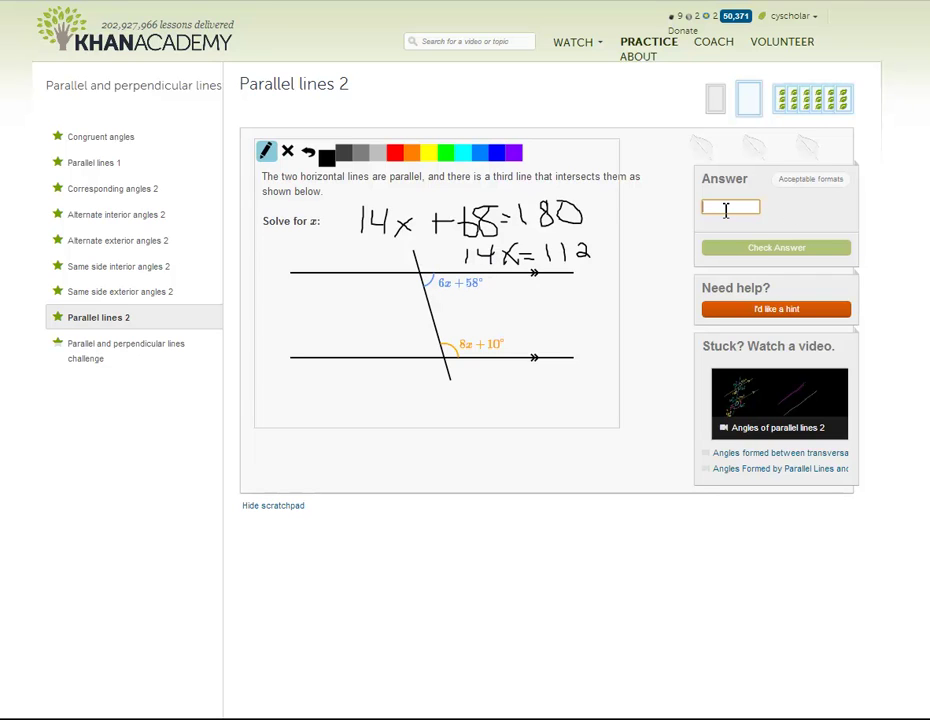
pyautogui.write('8')
pyautogui.press('Return')
pyautogui.press('Return')
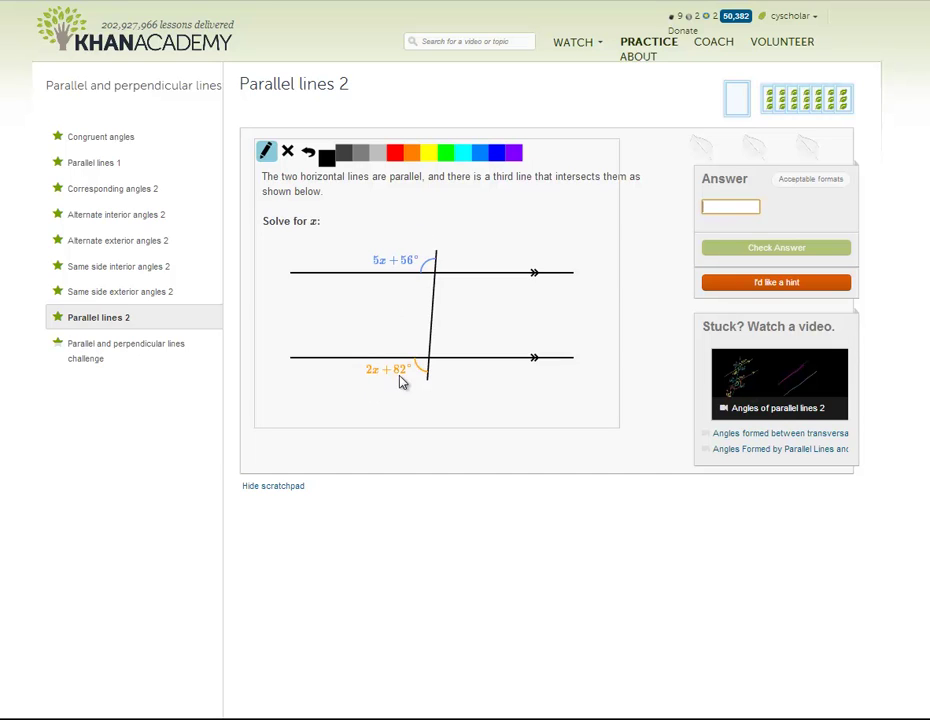
# Mark both intersection angles, write 7x + 138 = 180 on the scratchpad, and answer 6
pyautogui.moveTo(416, 276); pyautogui.dragTo(430, 294)
pyautogui.moveTo(415, 360); pyautogui.dragTo(430, 375)
pyautogui.moveTo(378, 205)
pyautogui.mouseDown()
pyautogui.moveTo(391, 233)
pyautogui.moveTo(462, 216)
pyautogui.moveTo(474, 222)
pyautogui.moveTo(469, 235)
pyautogui.moveTo(451, 217)
pyautogui.moveTo(492, 210)
pyautogui.moveTo(490, 226)
pyautogui.moveTo(495, 212)
pyautogui.moveTo(521, 212)
pyautogui.moveTo(547, 225)
pyautogui.moveTo(553, 207)
pyautogui.moveTo(579, 222)
pyautogui.moveTo(566, 200)
pyautogui.mouseUp()
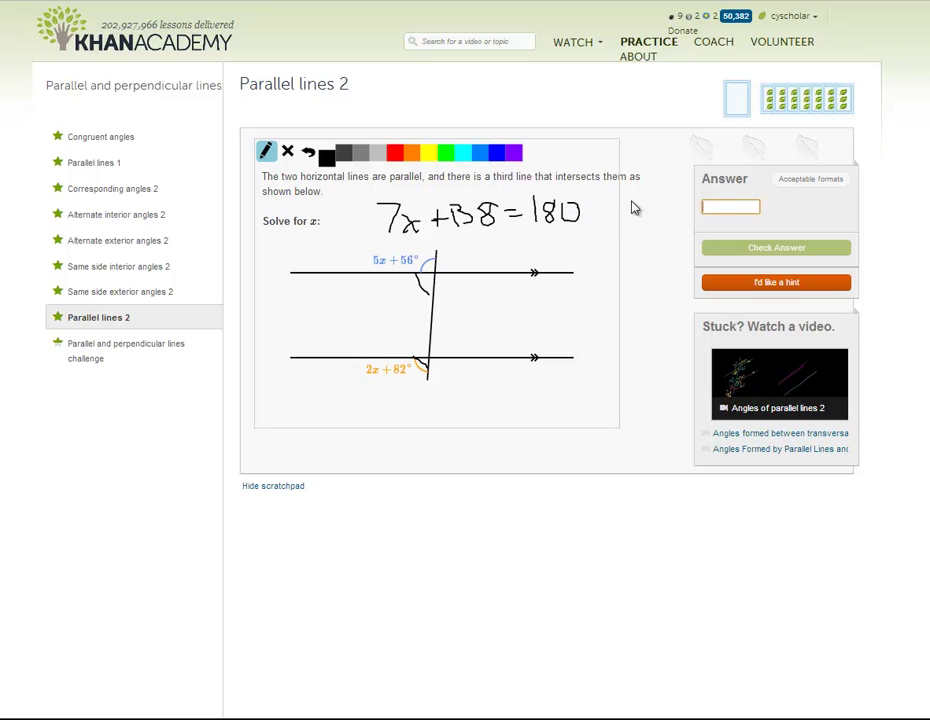
pyautogui.write('6')
pyautogui.press('Return')
pyautogui.press('Return')
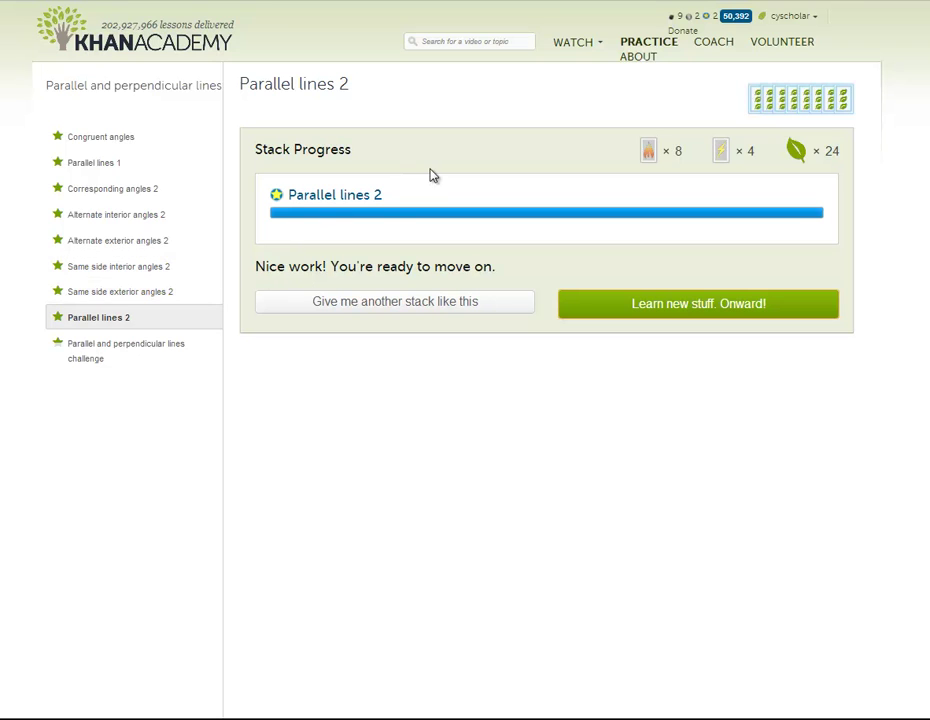
# Choose Visit profile from the username dropdown to reach the student's profile page
pyautogui.click(765, 20)
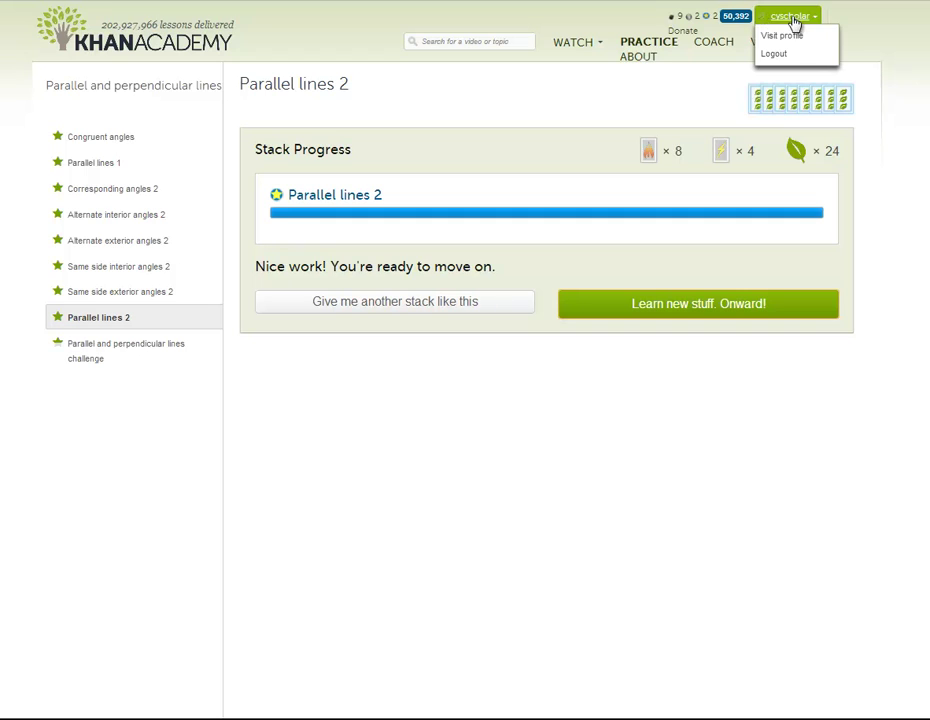
pyautogui.click(790, 36)
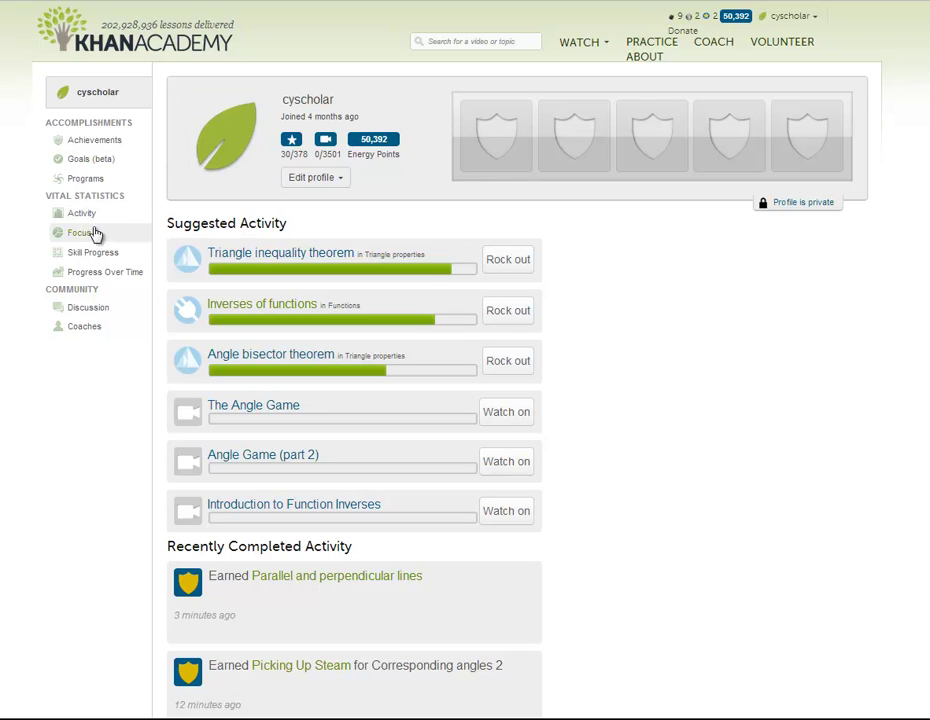
# Open Skill Progress and scan the grid to confirm || angles 2 is now Proficient
pyautogui.click(97, 253)
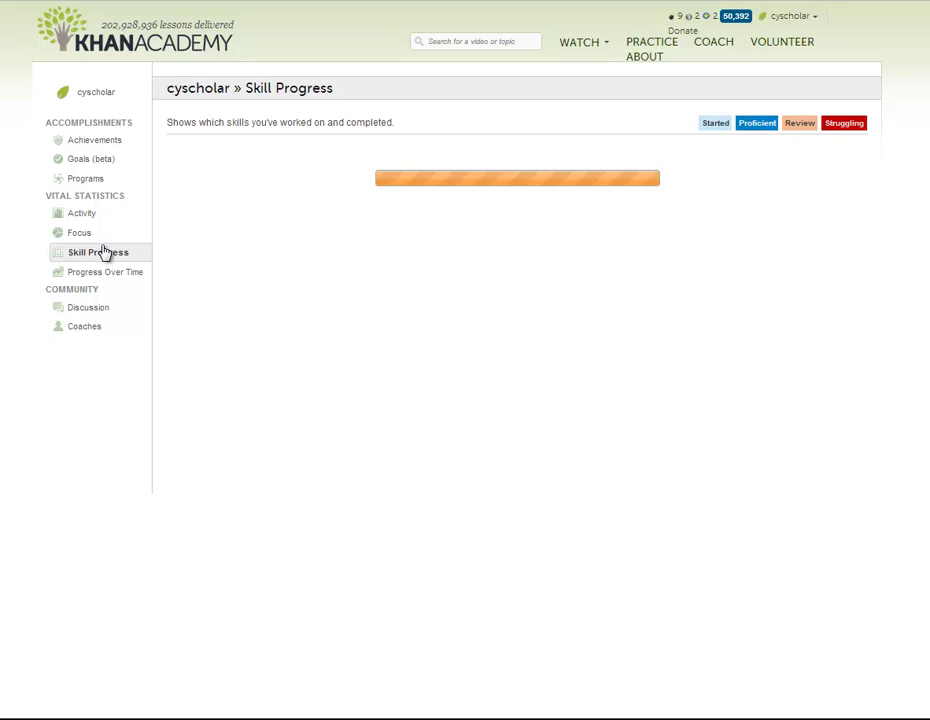
pyautogui.moveTo(453, 306)
pyautogui.scroll(-3, 453, 306)
pyautogui.moveTo(251, 310)
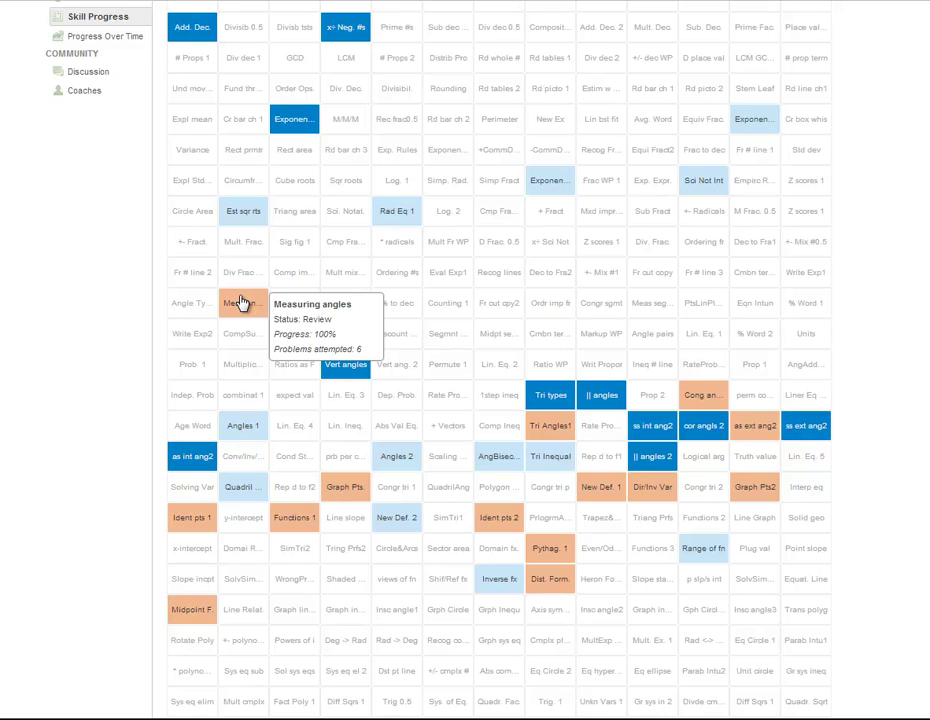
pyautogui.scroll(2, 240, 302)
pyautogui.scroll(1, 240, 302)
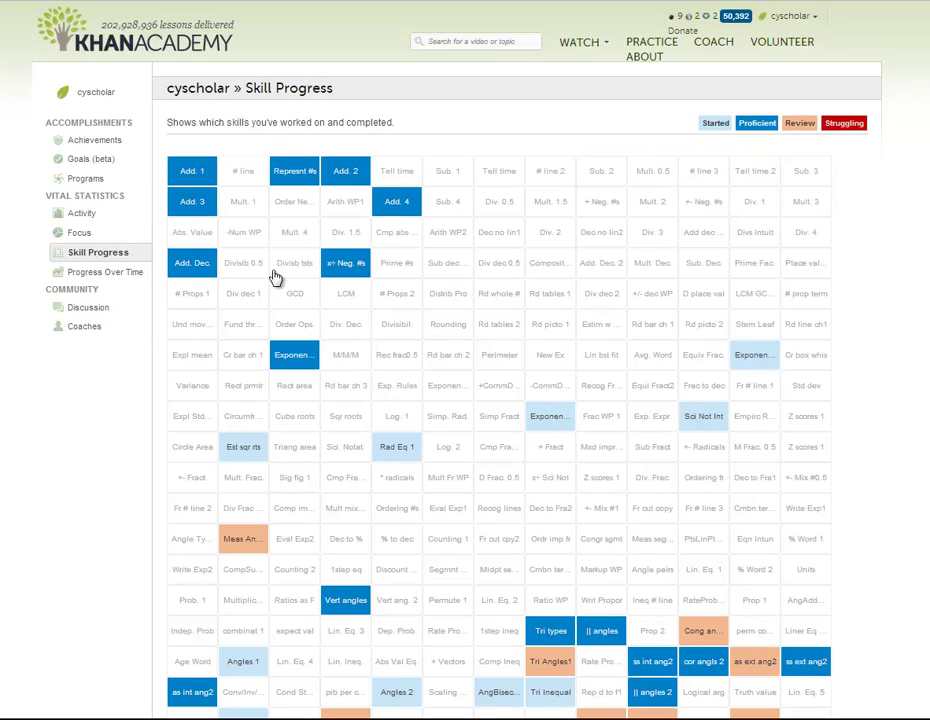
# Start the suggested mastery review and measure the angle with the protractor as 150 degrees
pyautogui.click(664, 43)
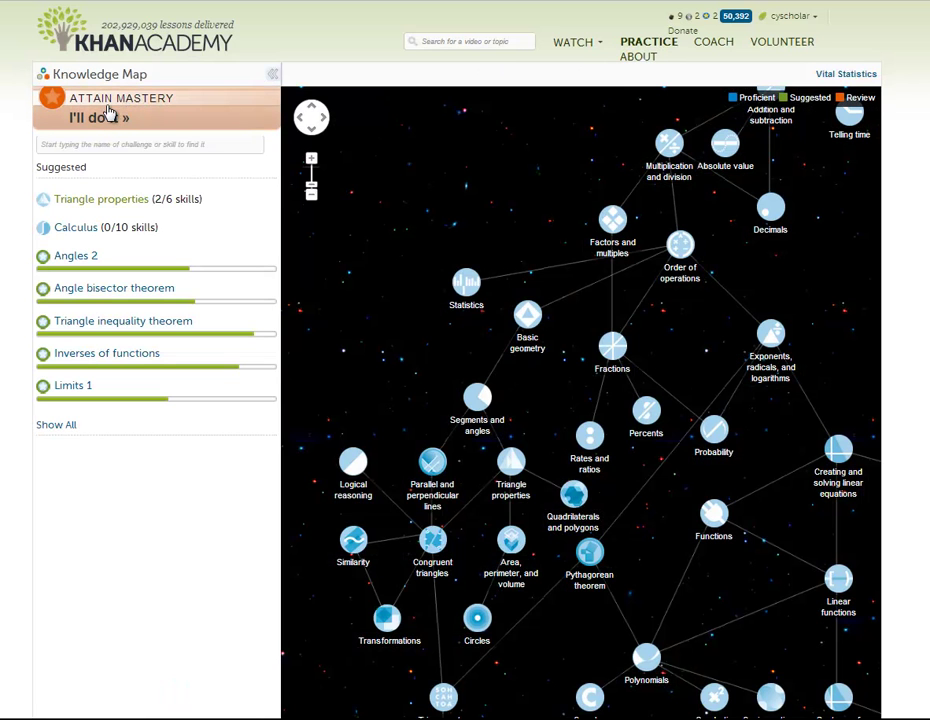
pyautogui.click(108, 117)
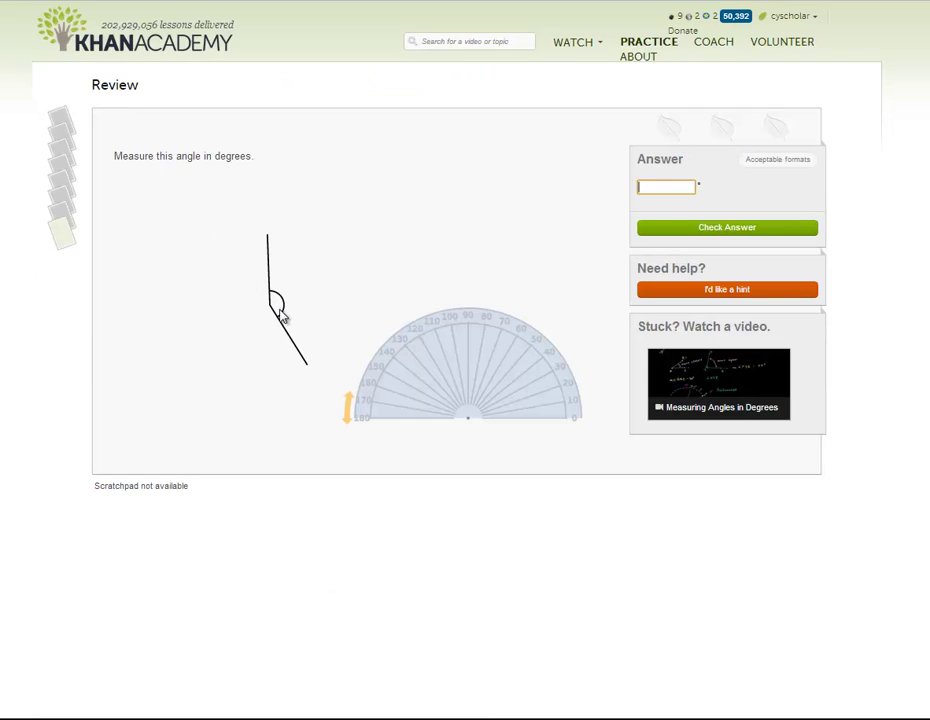
pyautogui.moveTo(496, 397); pyautogui.dragTo(296, 282)
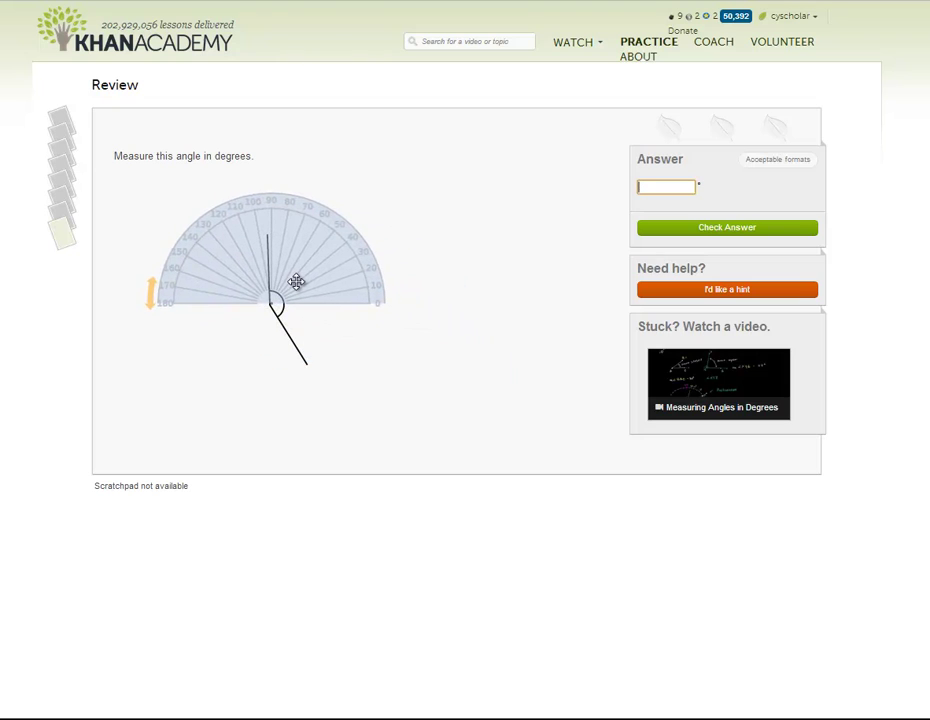
pyautogui.moveTo(146, 285); pyautogui.dragTo(217, 199)
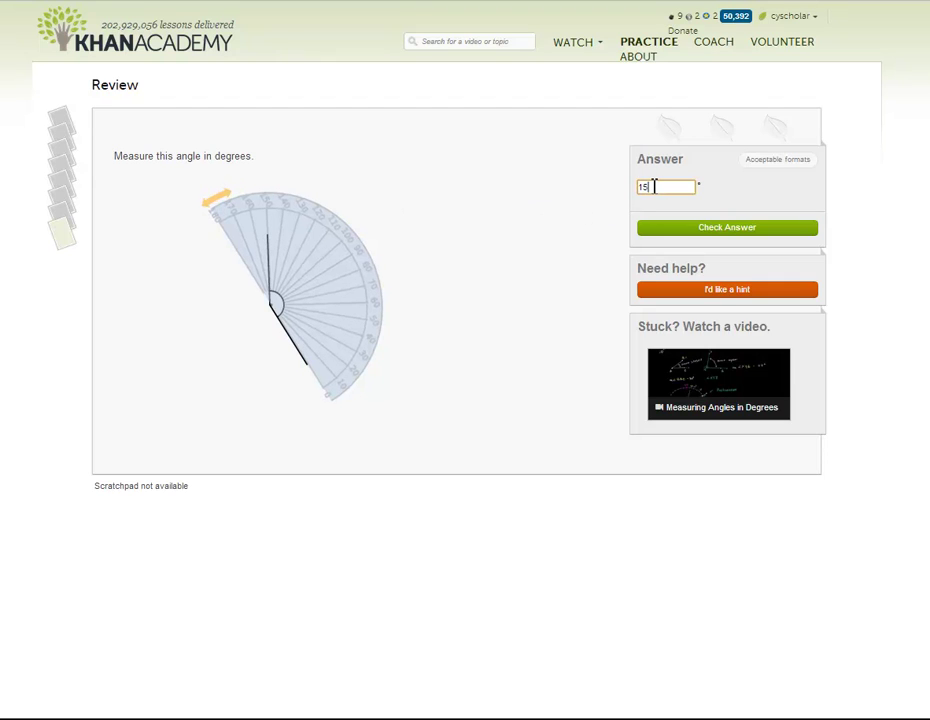
pyautogui.press('Return')
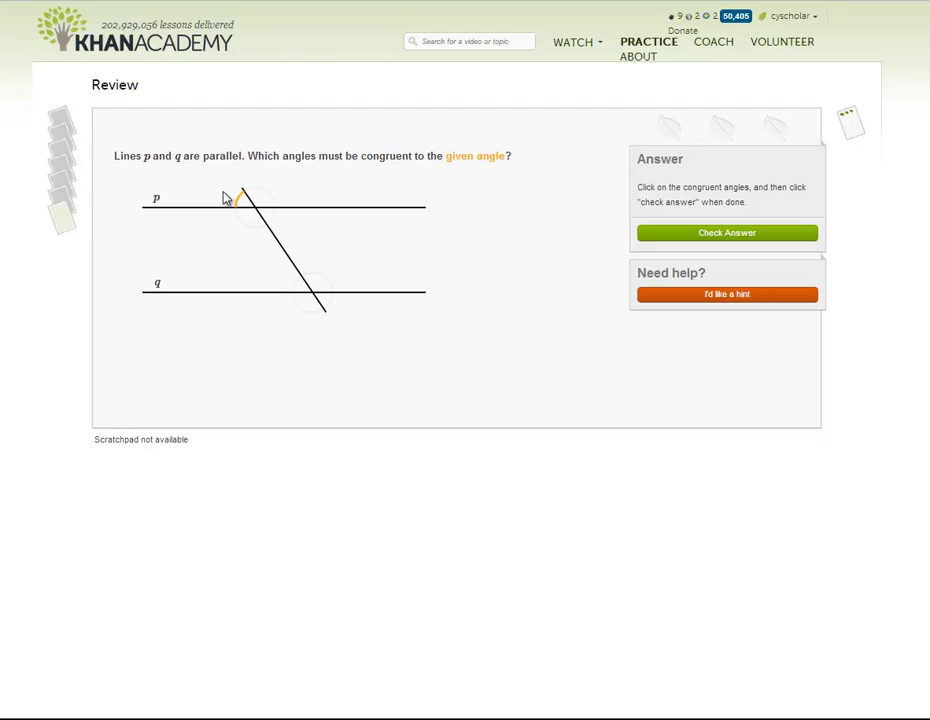
# Select the two angles congruent to the given angle and check the answer
pyautogui.click(279, 222)
pyautogui.click(297, 286)
pyautogui.click(675, 236)
pyautogui.click(675, 237)
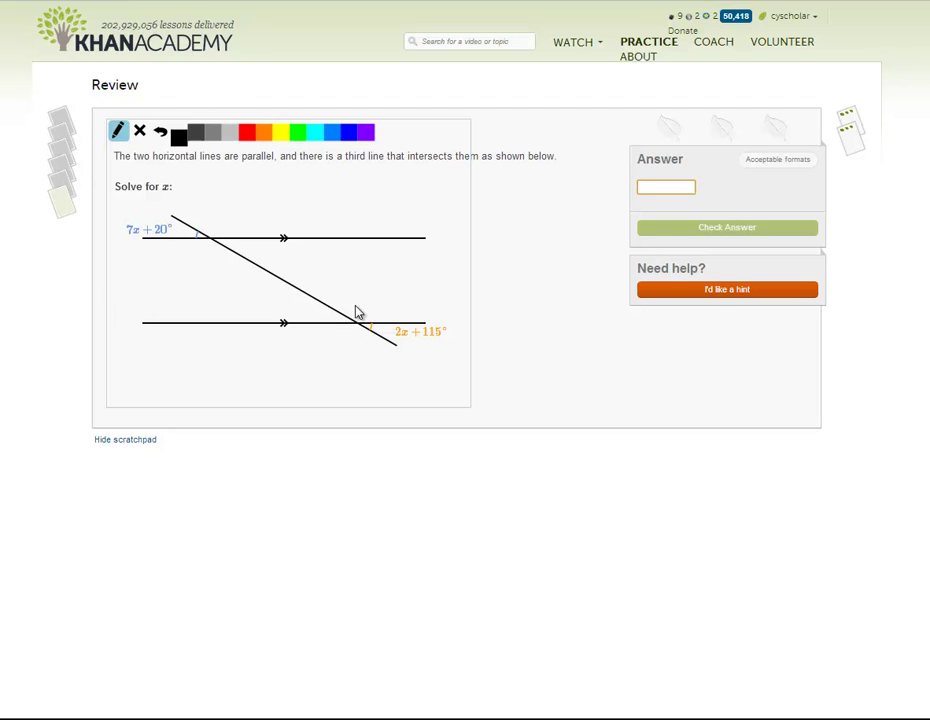
# Mark the parallel-lines angles on the scratchpad and answer x = 19
pyautogui.moveTo(248, 242); pyautogui.dragTo(252, 262)
pyautogui.moveTo(323, 301); pyautogui.dragTo(321, 322)
pyautogui.write('19')
pyautogui.press('Return')
pyautogui.press('Return')
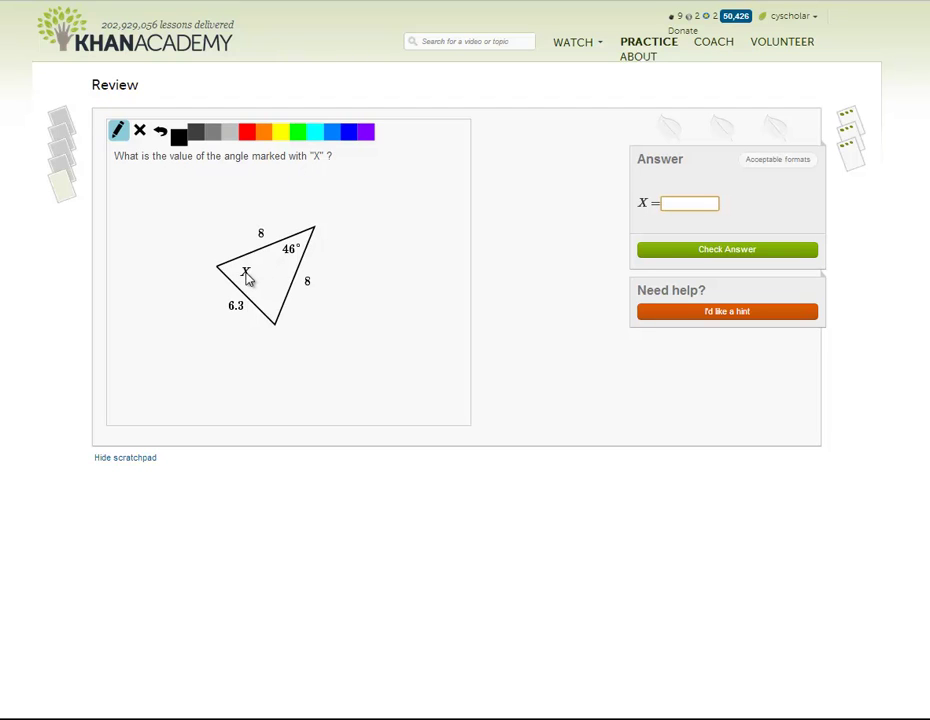
# Mark the isosceles triangle's equal sides, work out 134/2, and answer angle X as 67
pyautogui.moveTo(259, 241); pyautogui.dragTo(307, 280)
pyautogui.moveTo(354, 195)
pyautogui.mouseDown()
pyautogui.moveTo(353, 212)
pyautogui.moveTo(409, 206)
pyautogui.moveTo(405, 216)
pyautogui.moveTo(427, 207)
pyautogui.moveTo(394, 254)
pyautogui.moveTo(418, 251)
pyautogui.mouseUp()
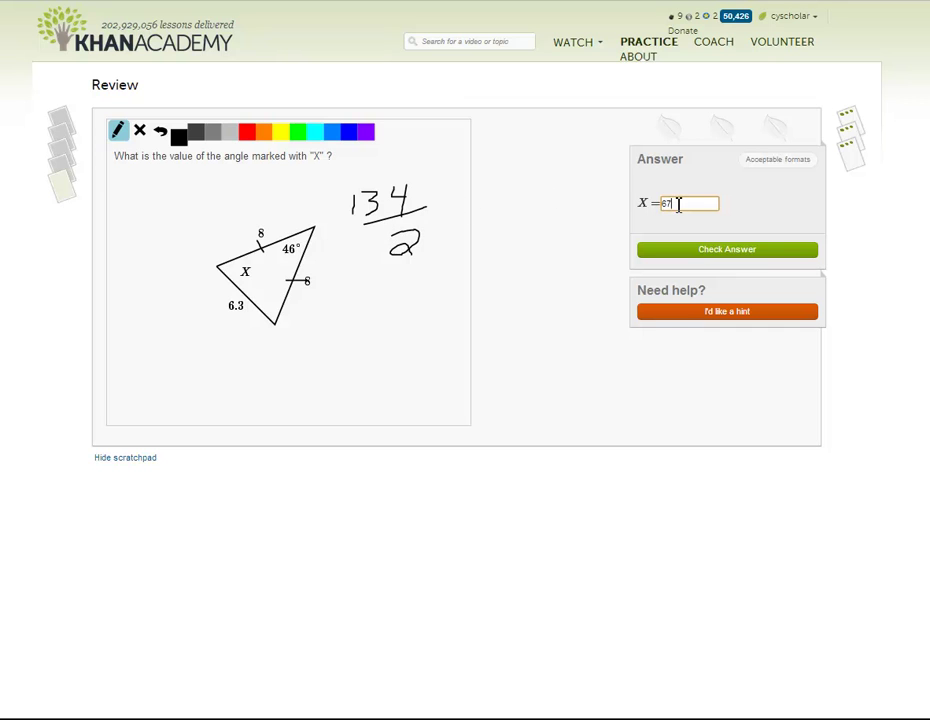
pyautogui.press('Return')
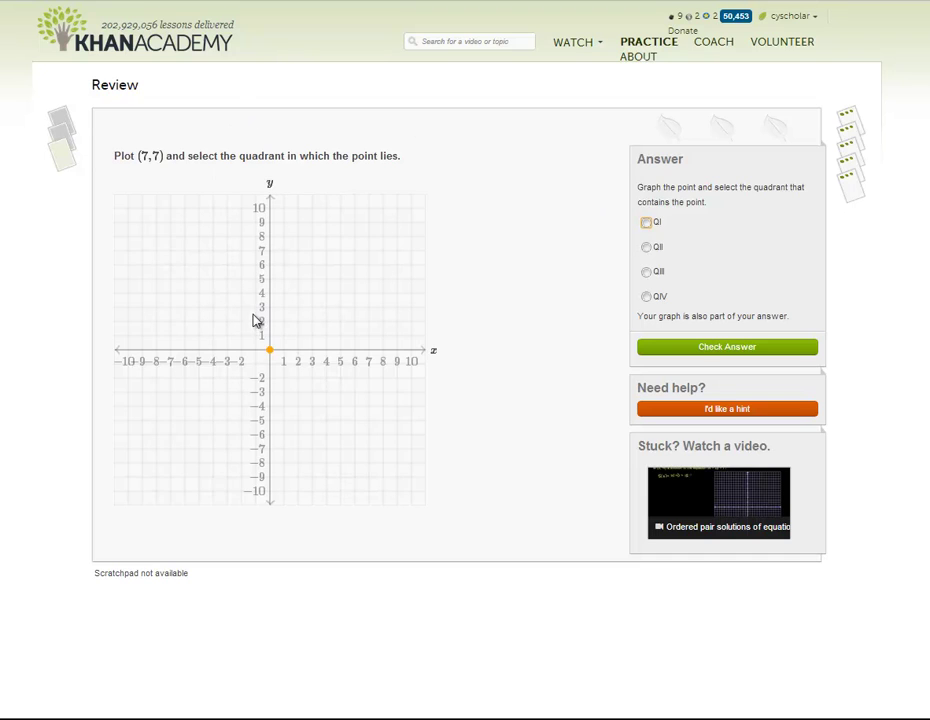
# Plot the point (7,7) in quadrant I, then open the account menu
pyautogui.moveTo(269, 350); pyautogui.dragTo(369, 251)
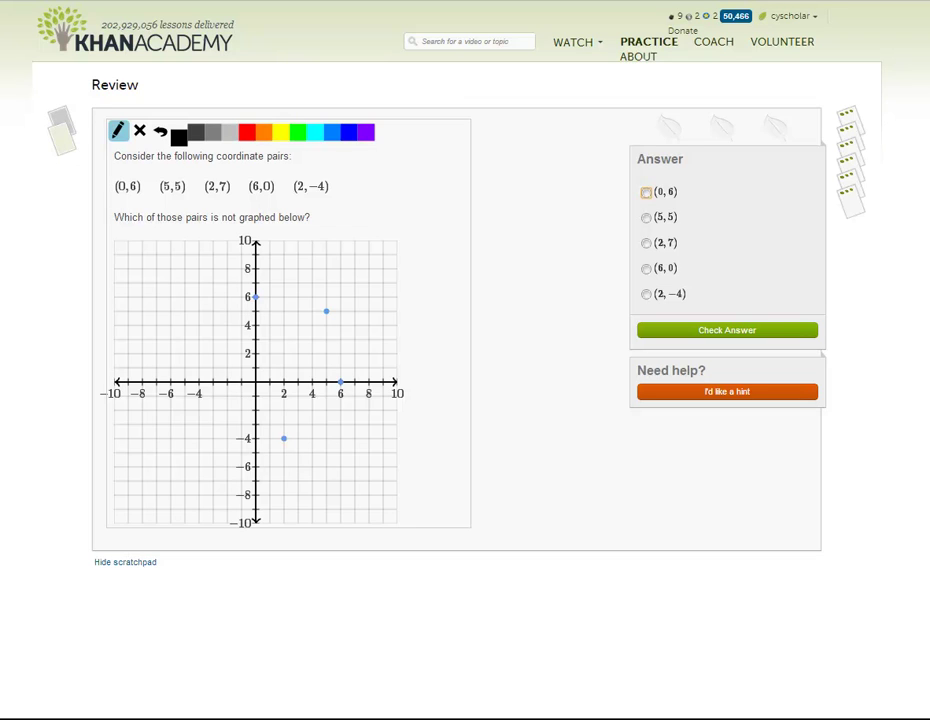
pyautogui.click(812, 17)
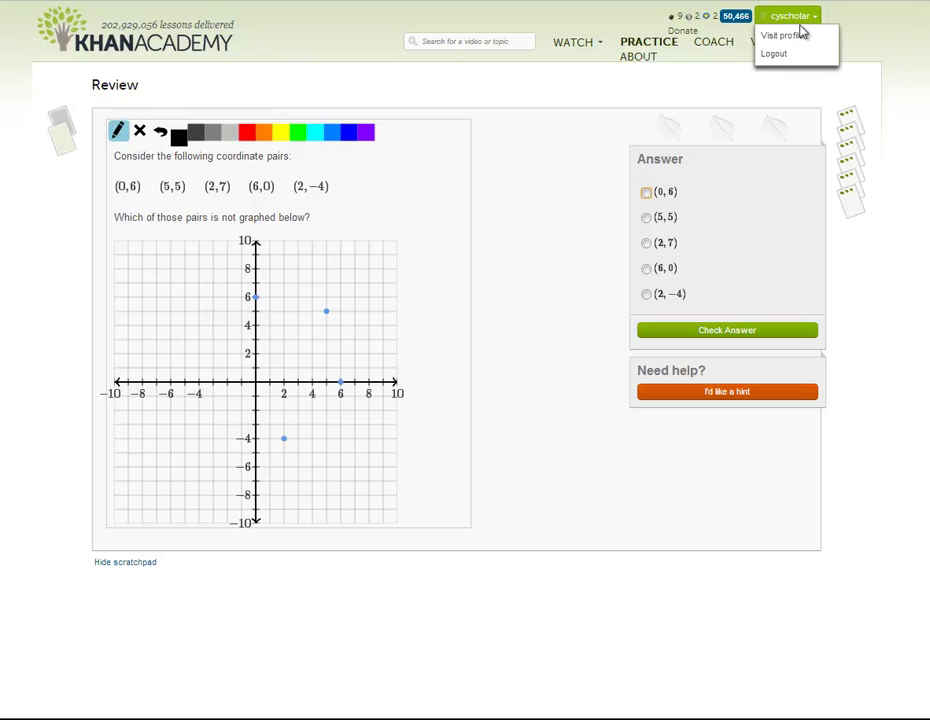
# Ignore the pending coach request on the student's profile Coaches page
pyautogui.click(801, 37)
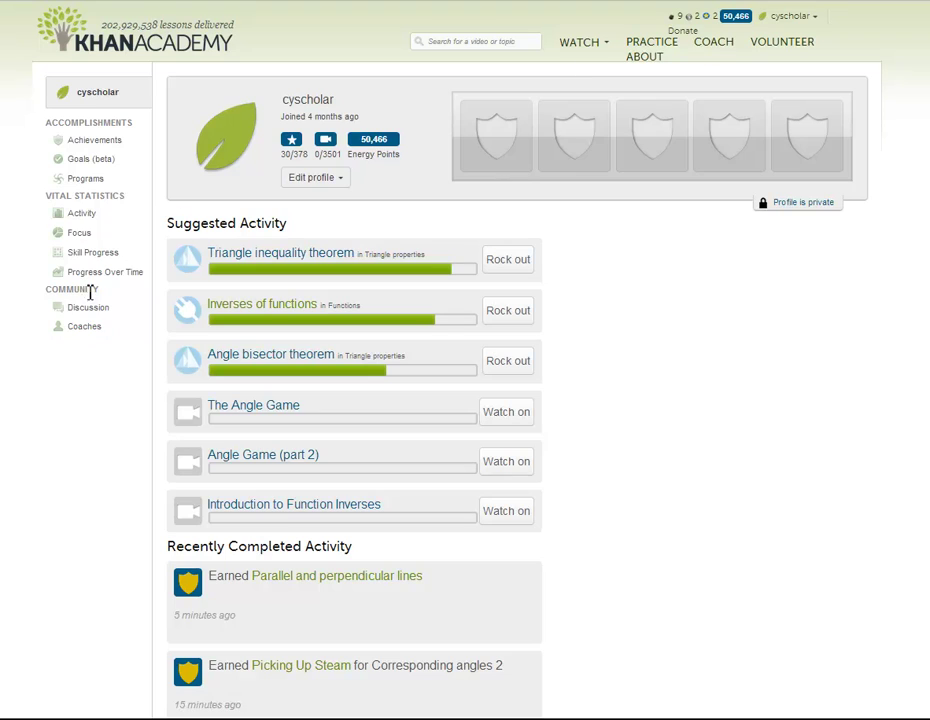
pyautogui.click(79, 331)
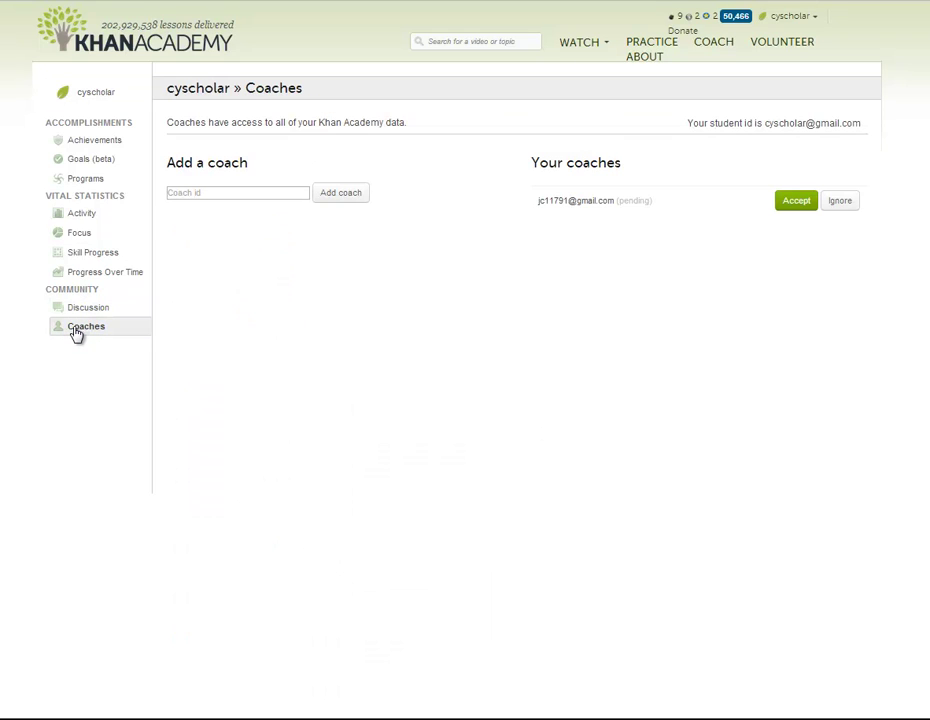
pyautogui.click(839, 203)
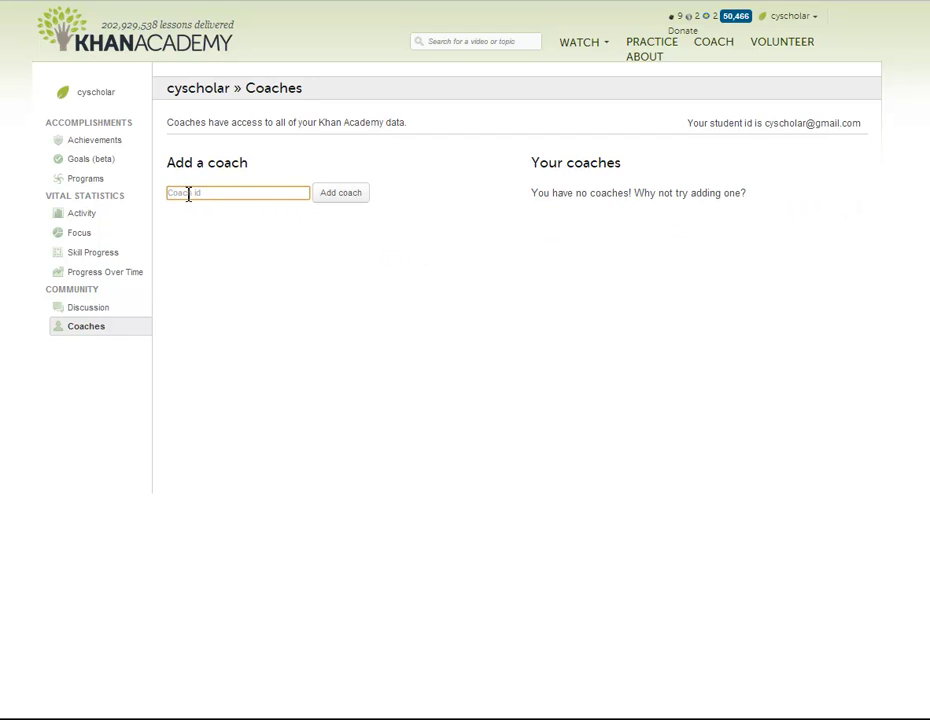
pyautogui.click(788, 17)
# View the student's 7-day activity chart, checking 2012-10-28's 10 skill minutes and 2210 points
pyautogui.click(86, 216)
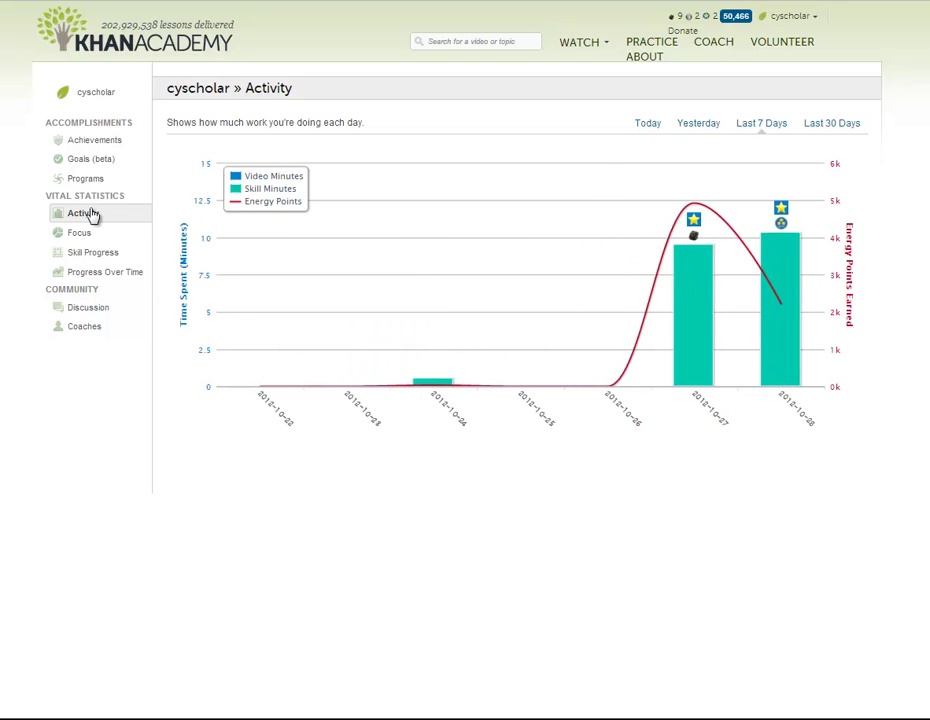
pyautogui.moveTo(691, 311)
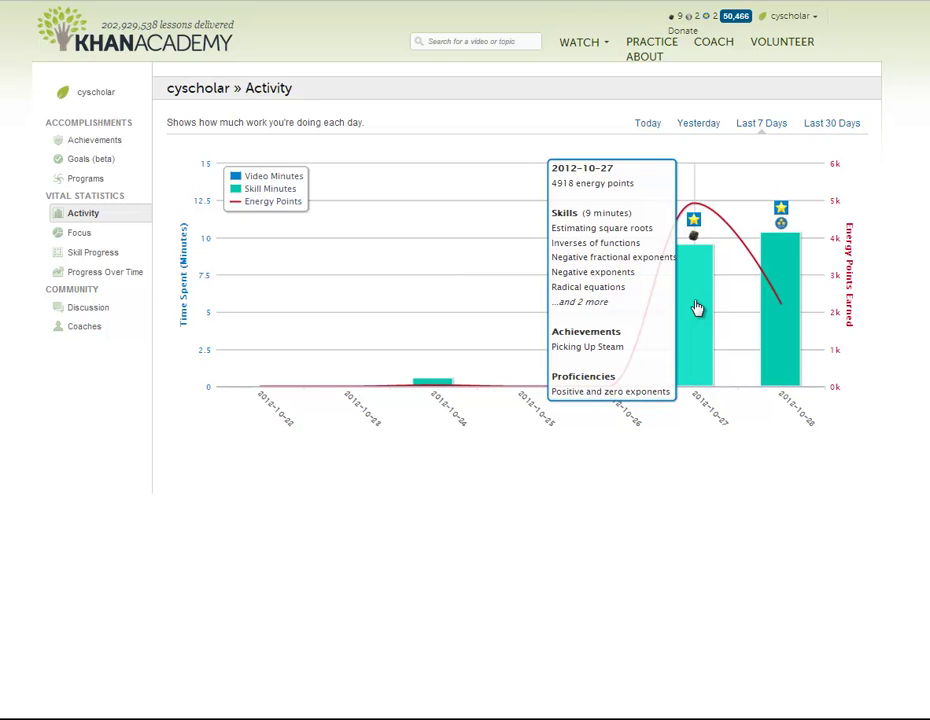
pyautogui.moveTo(772, 311)
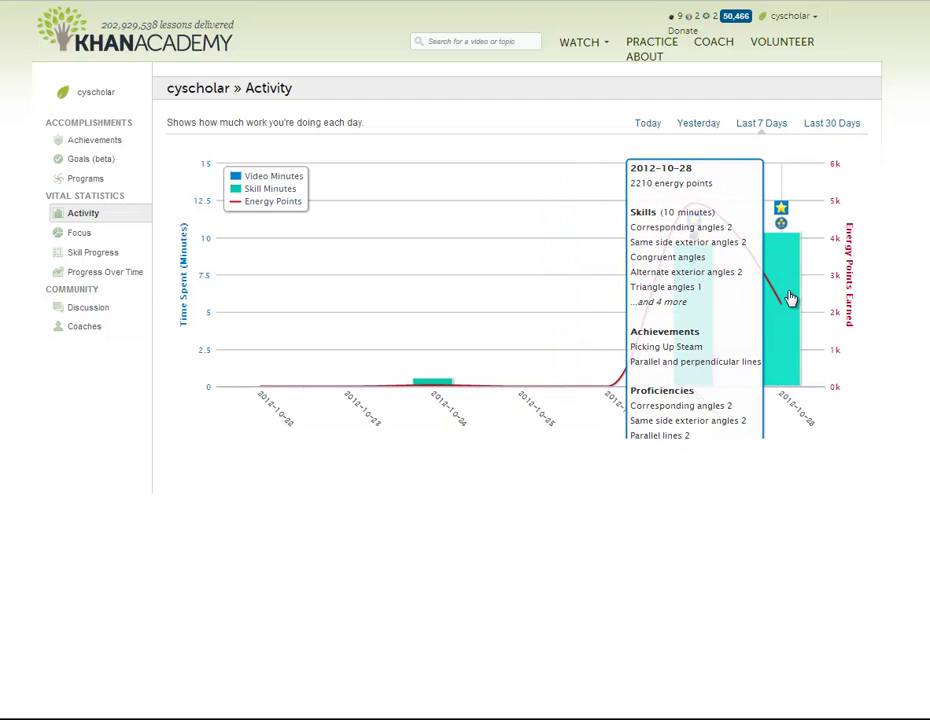
# Show the coach's Daily Activity report and scroll the chart across all students
pyautogui.click(714, 43)
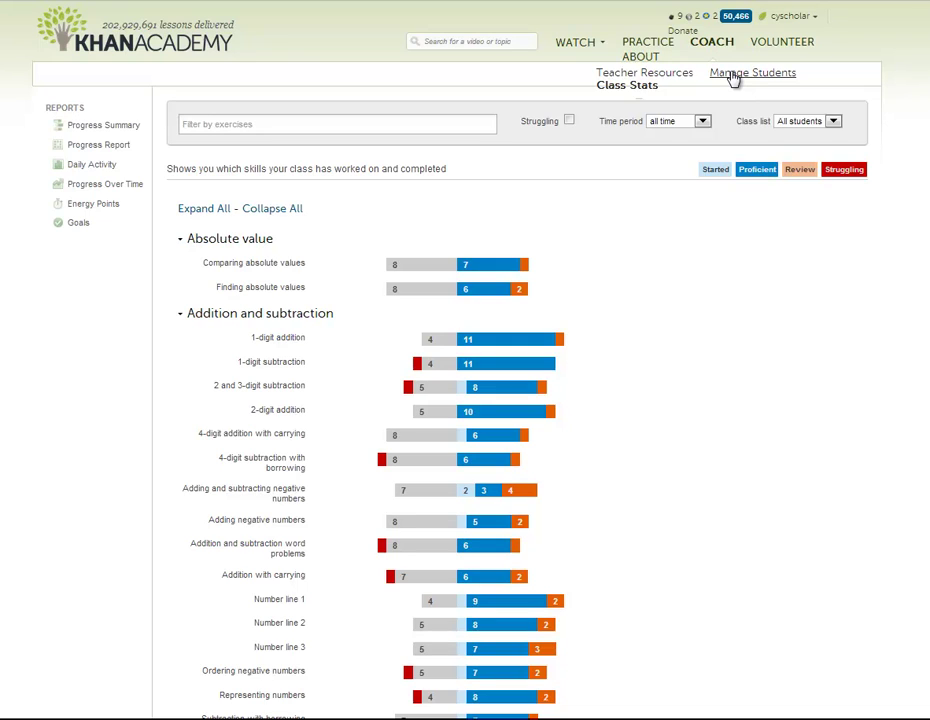
pyautogui.click(103, 169)
pyautogui.moveTo(558, 305)
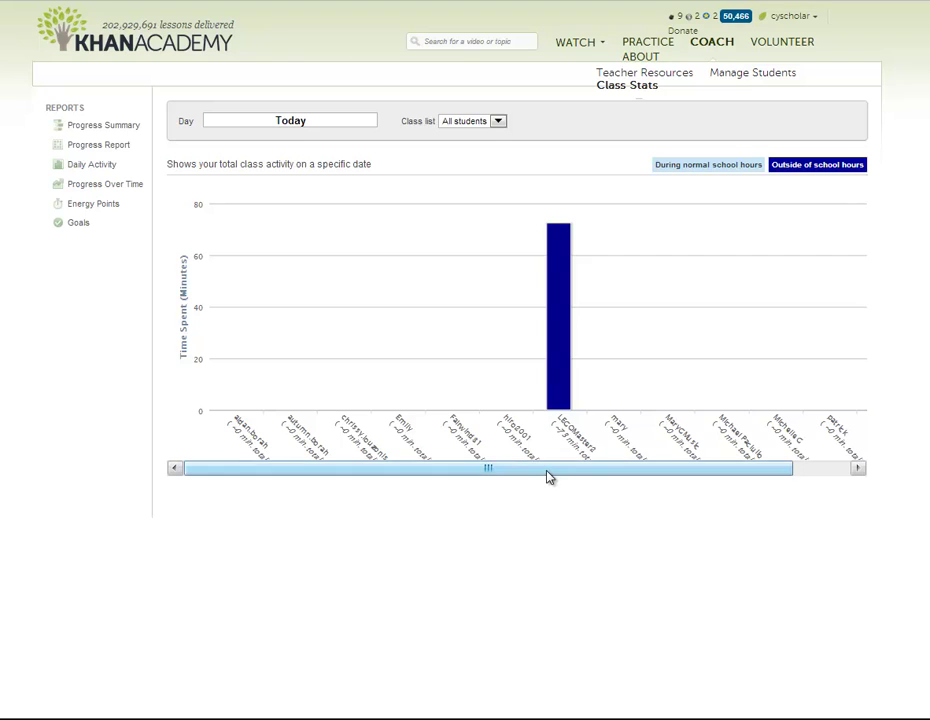
pyautogui.moveTo(549, 476); pyautogui.dragTo(676, 470)
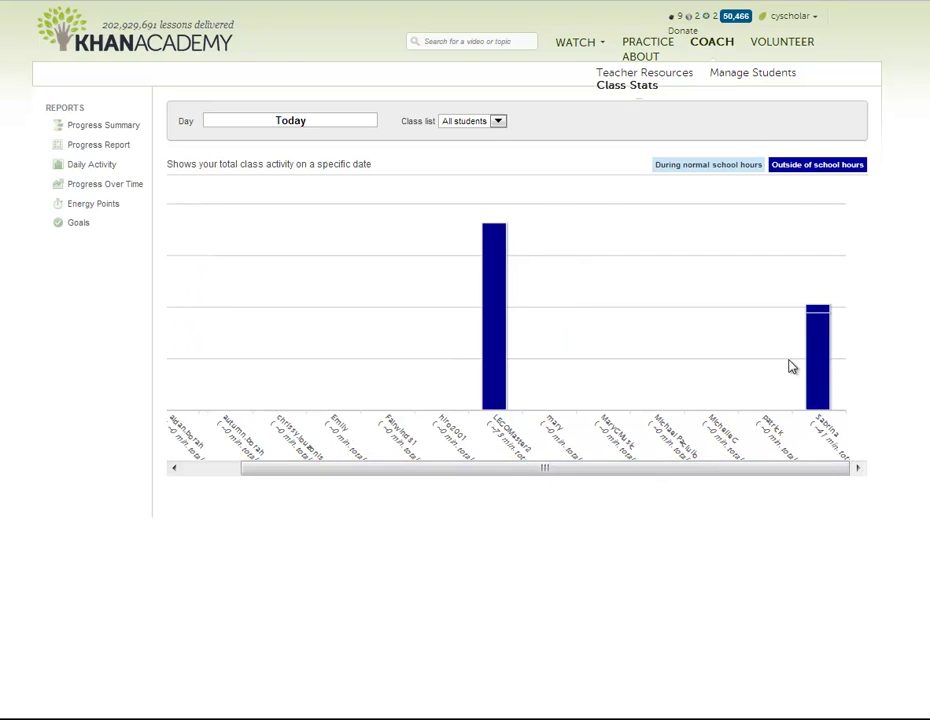
pyautogui.moveTo(820, 347)
pyautogui.moveTo(810, 473); pyautogui.dragTo(752, 478)
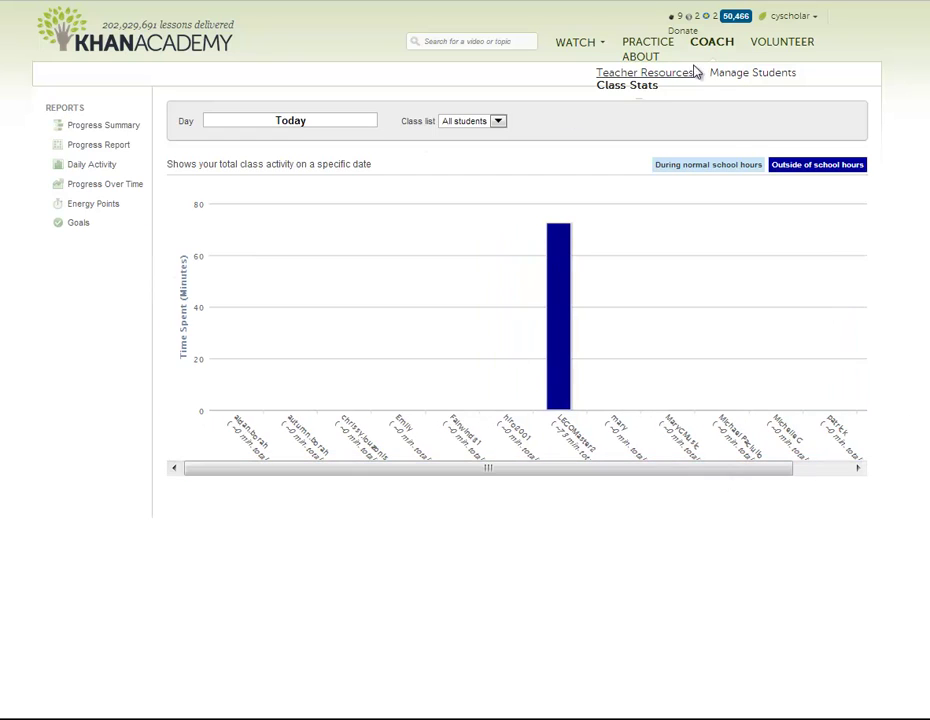
# Pick a student from Manage Students and inspect their Last 7 Days activity bars
pyautogui.click(731, 74)
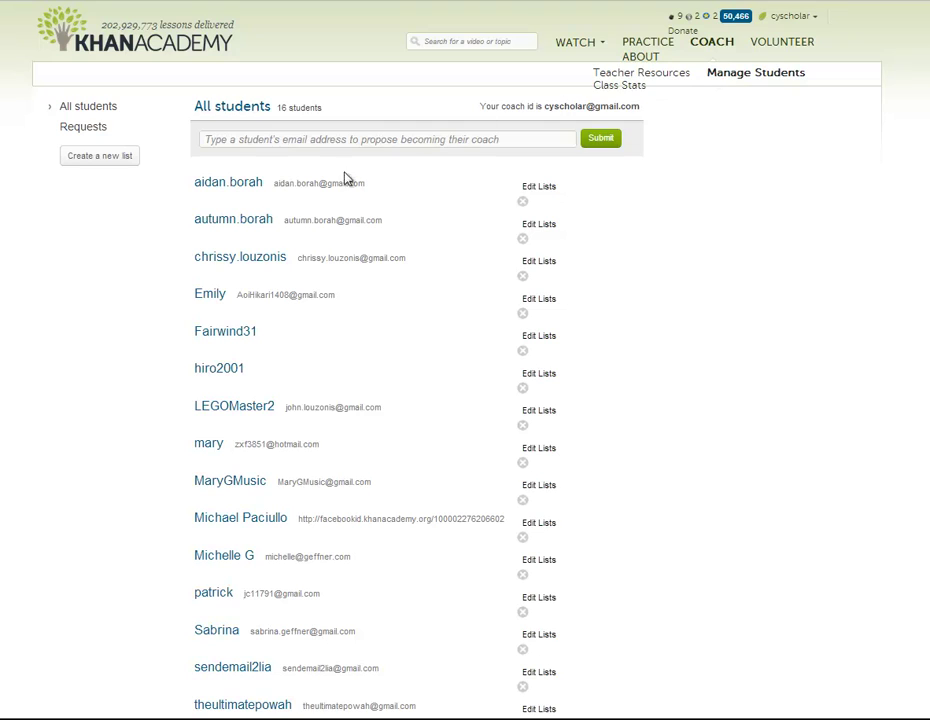
pyautogui.scroll(-1, 240, 357)
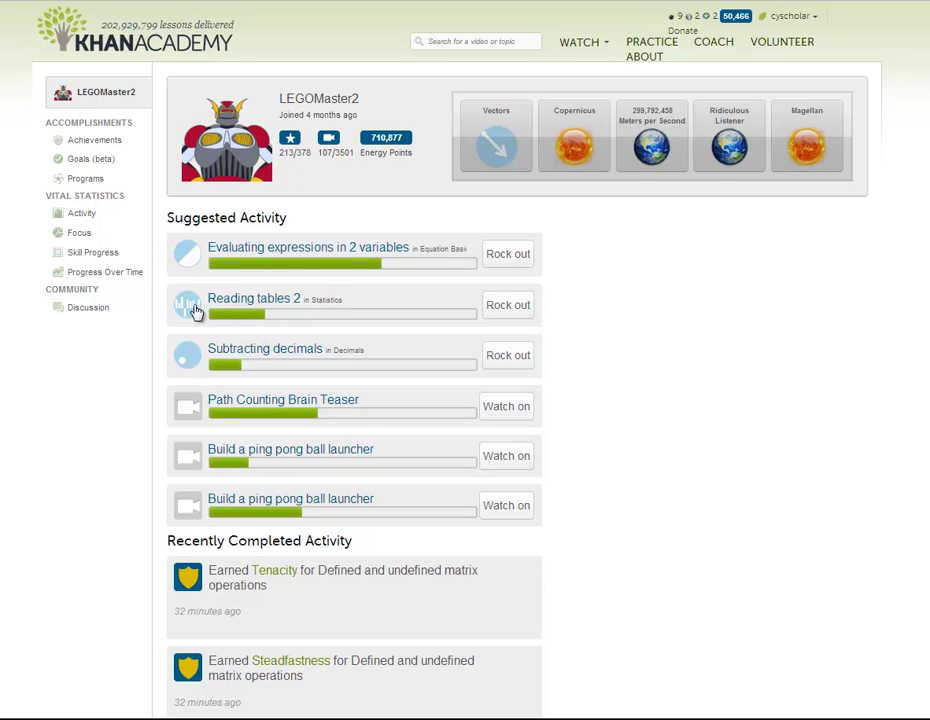
pyautogui.click(88, 214)
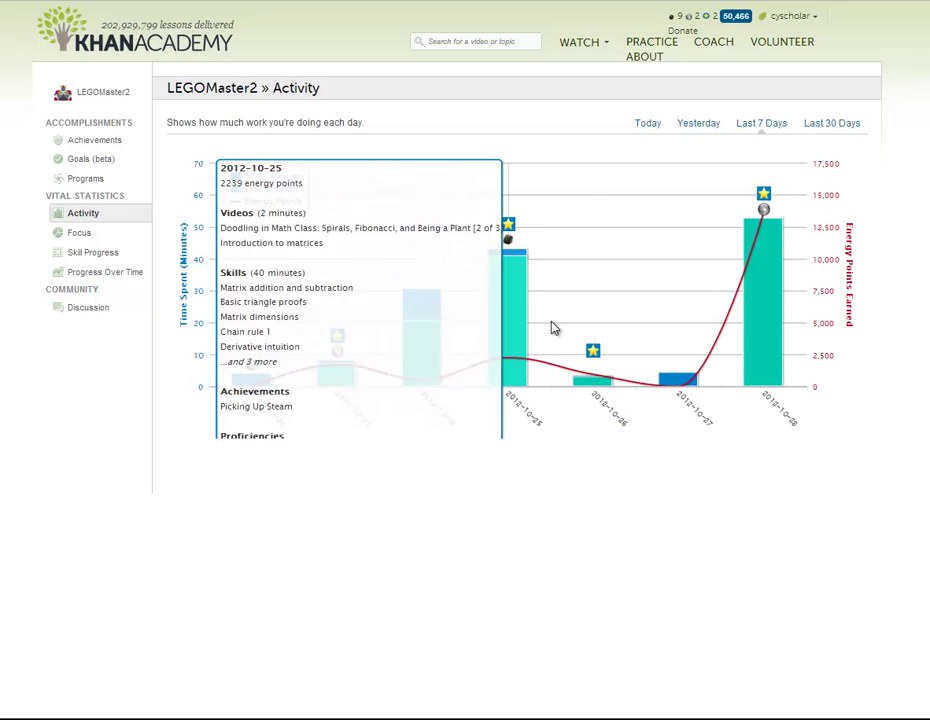
pyautogui.moveTo(760, 357)
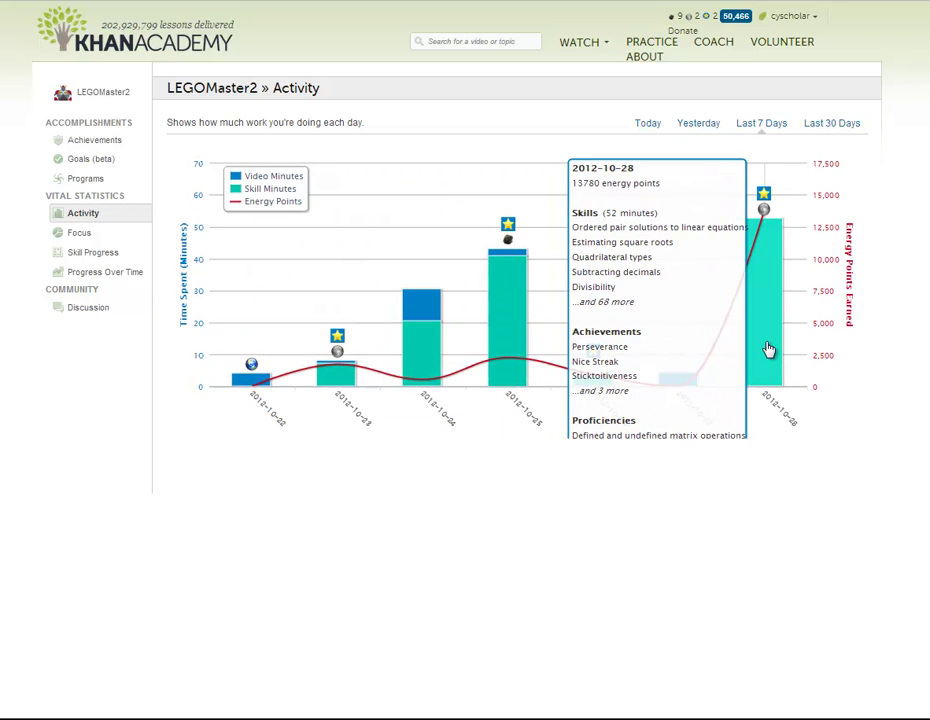
pyautogui.moveTo(712, 380)
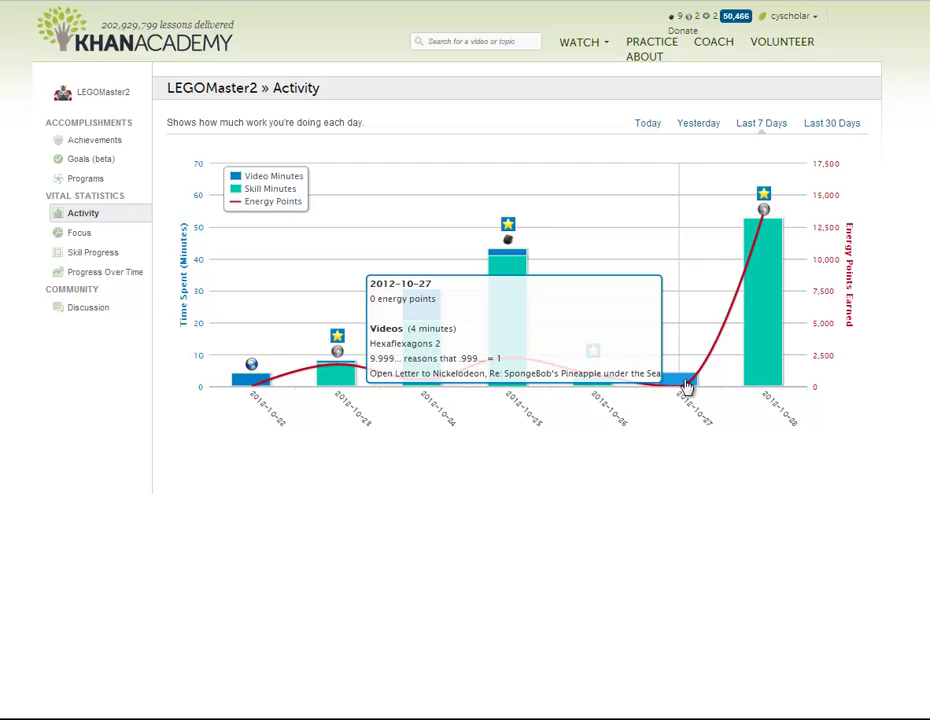
pyautogui.moveTo(622, 394)
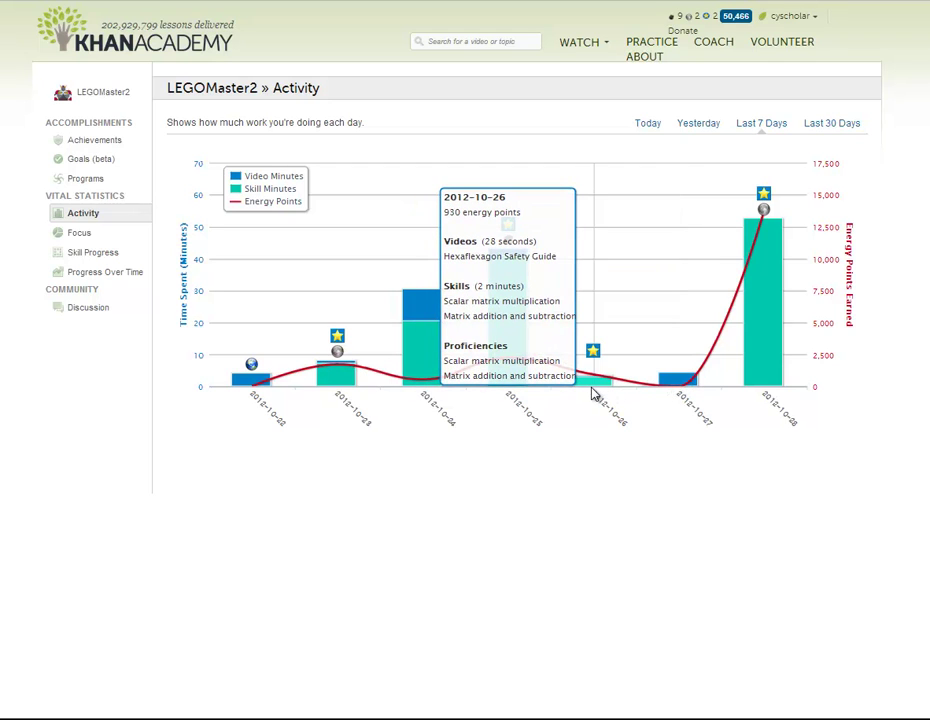
pyautogui.moveTo(523, 390)
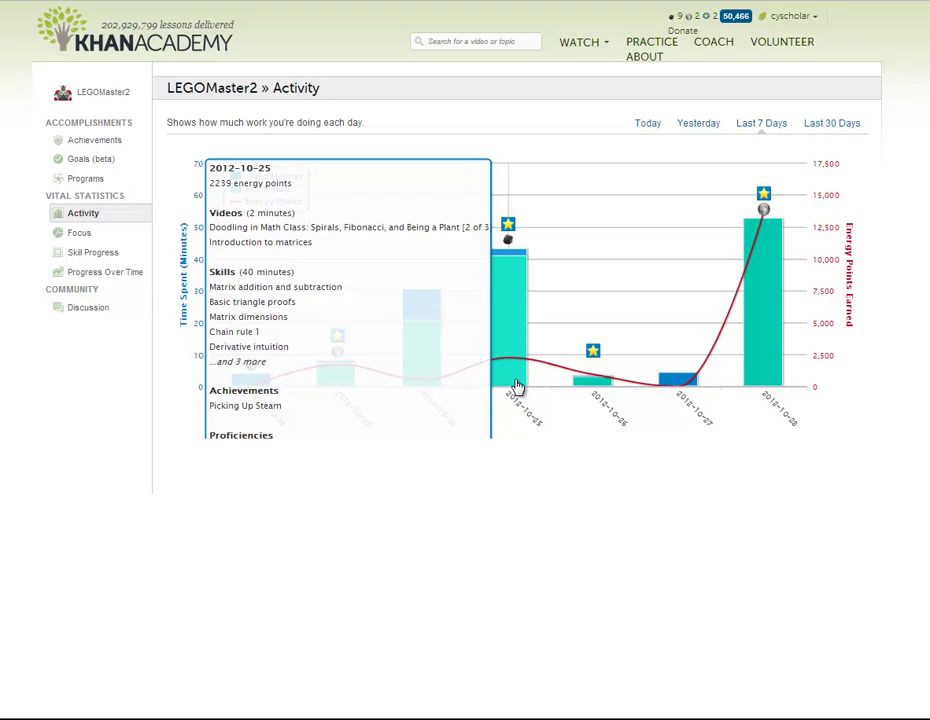
# Scroll through the student's Skill Progress grid, finding Cube roots and Expected value marked Struggling
pyautogui.click(100, 261)
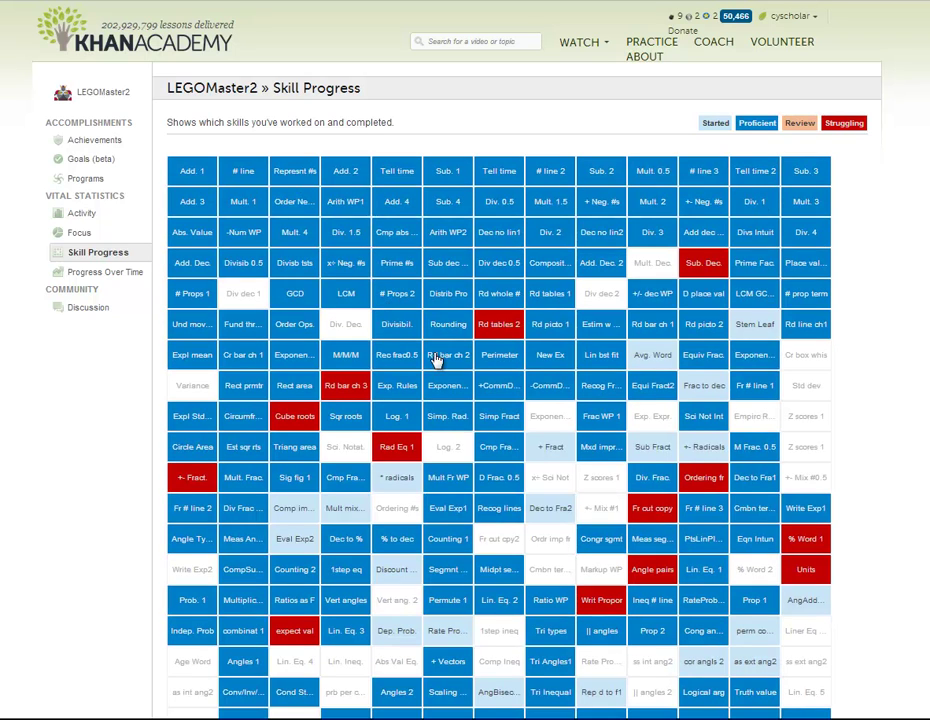
pyautogui.scroll(-3, 445, 363)
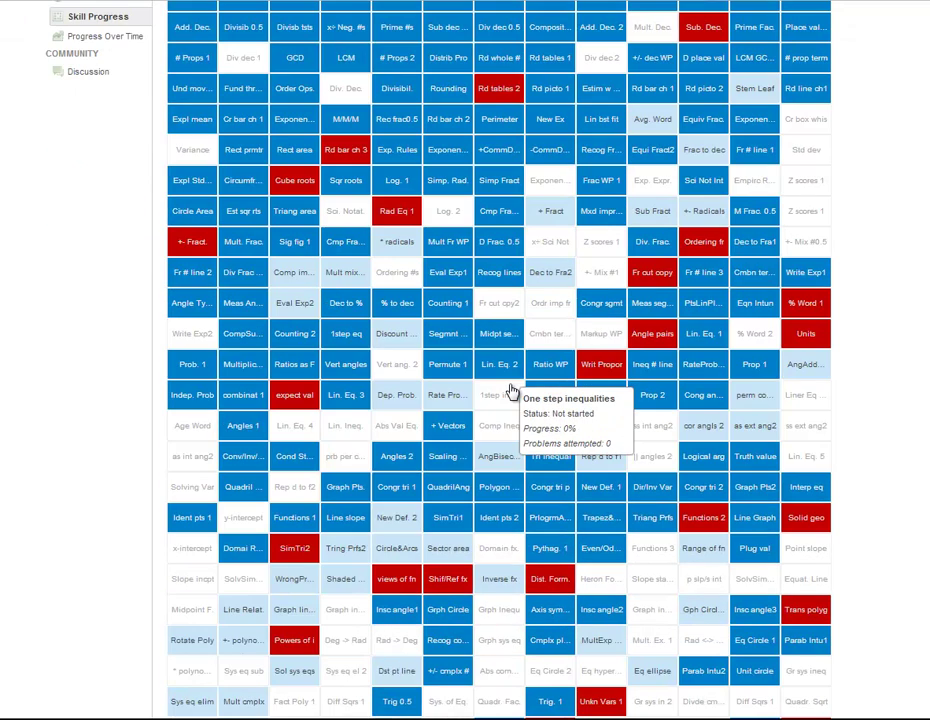
pyautogui.scroll(-1, 510, 390)
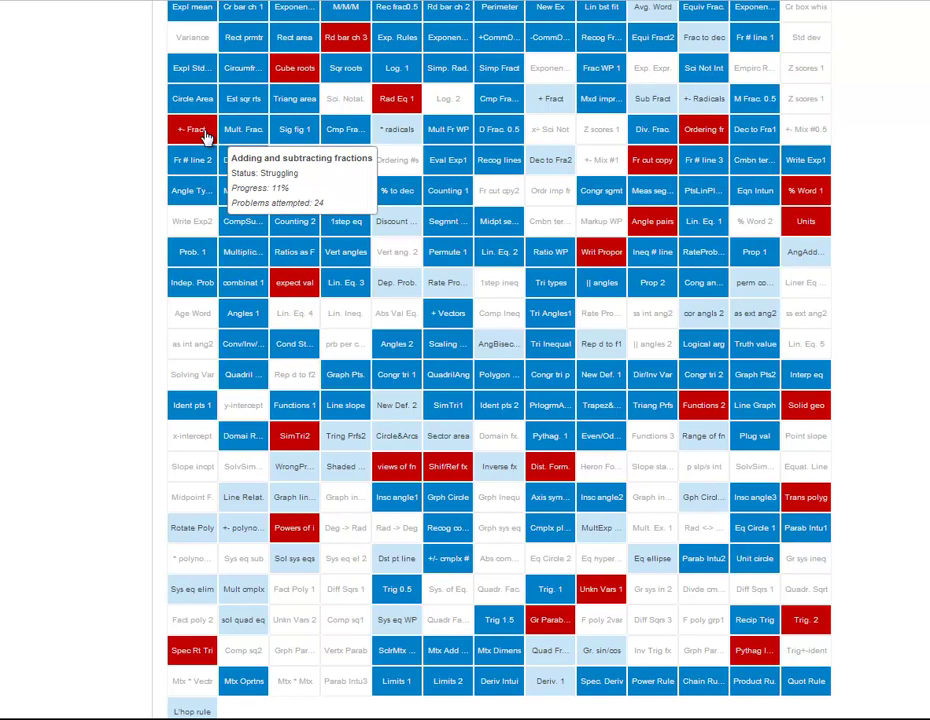
pyautogui.scroll(1, 305, 242)
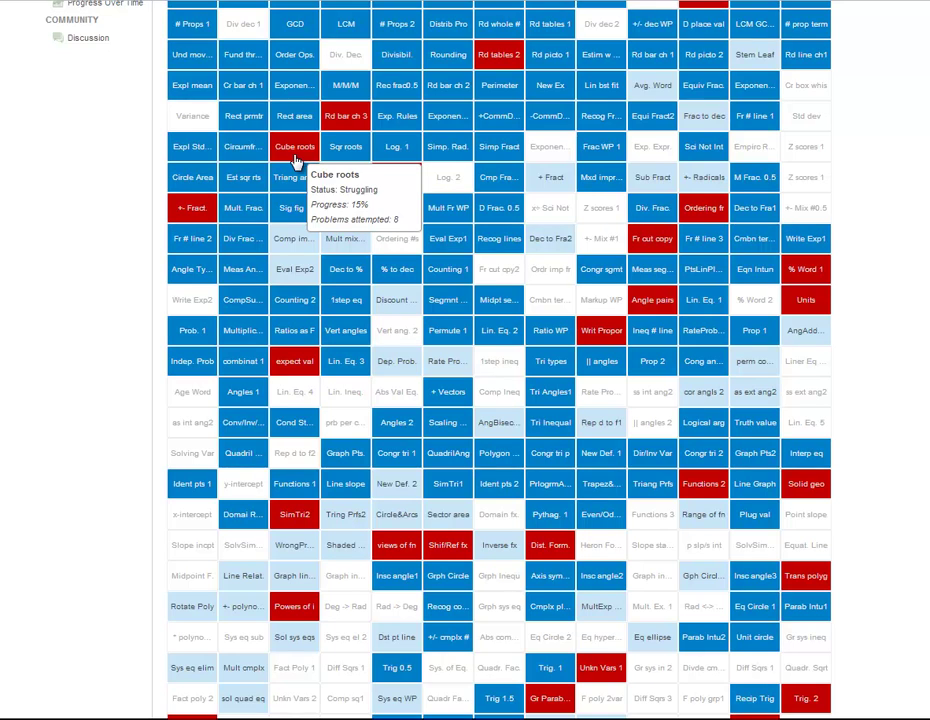
pyautogui.scroll(4, 91, 272)
pyautogui.moveTo(808, 17)
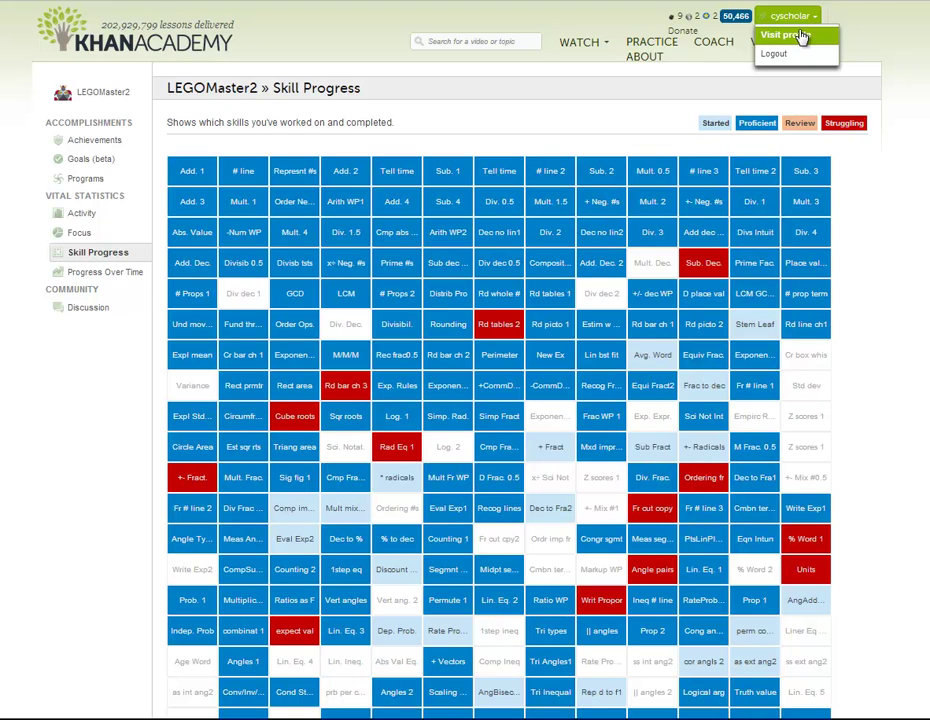
# Start Angles 2 from Suggested and reveal all four hints, ending with ∠AJF = 77°
pyautogui.click(655, 45)
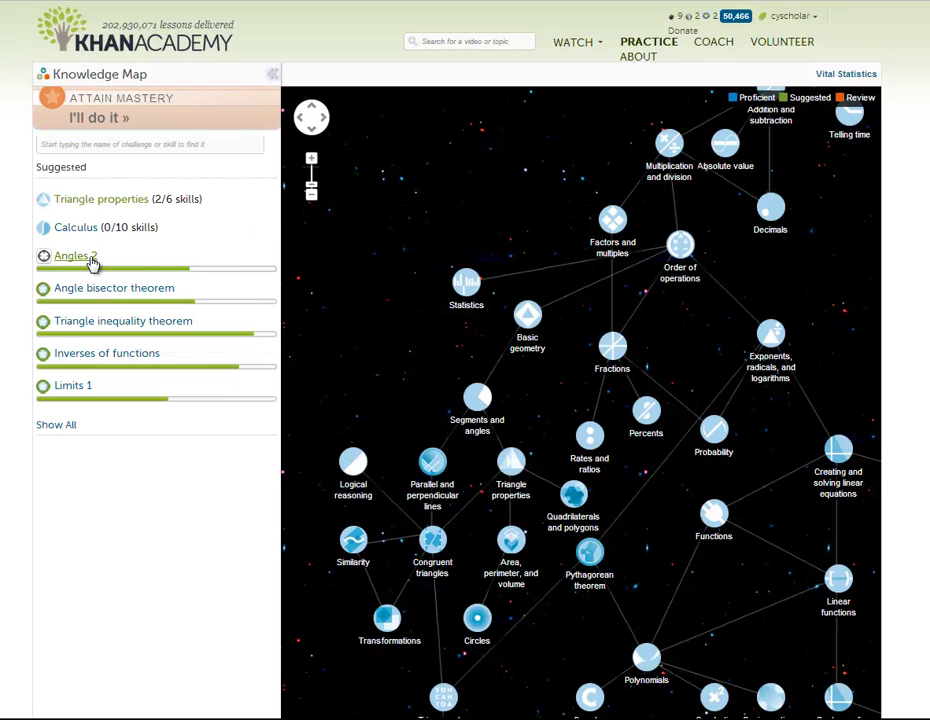
pyautogui.click(85, 260)
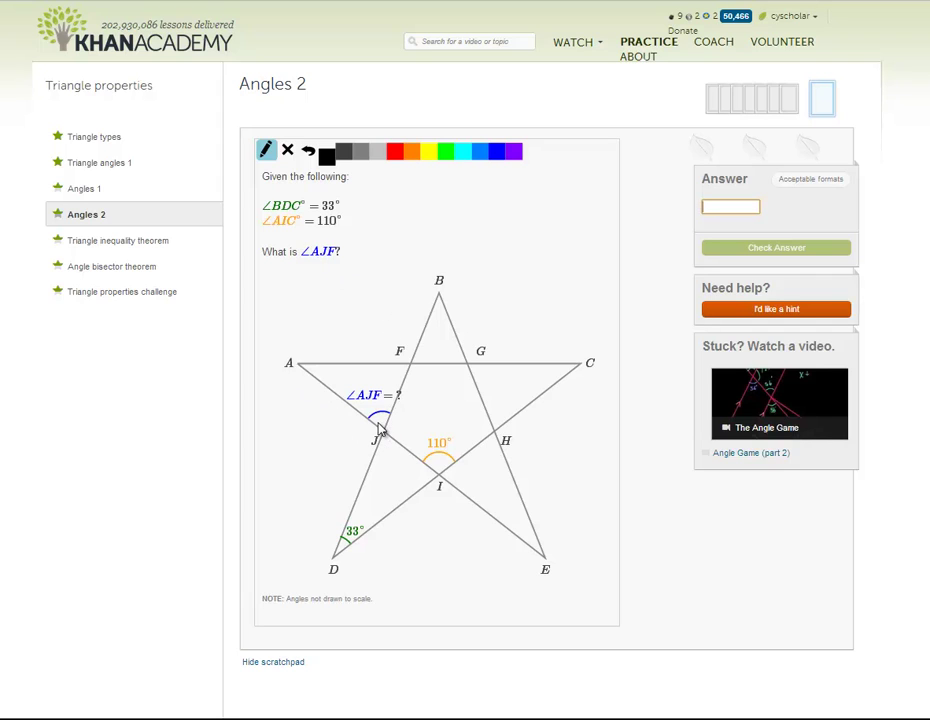
pyautogui.click(767, 312)
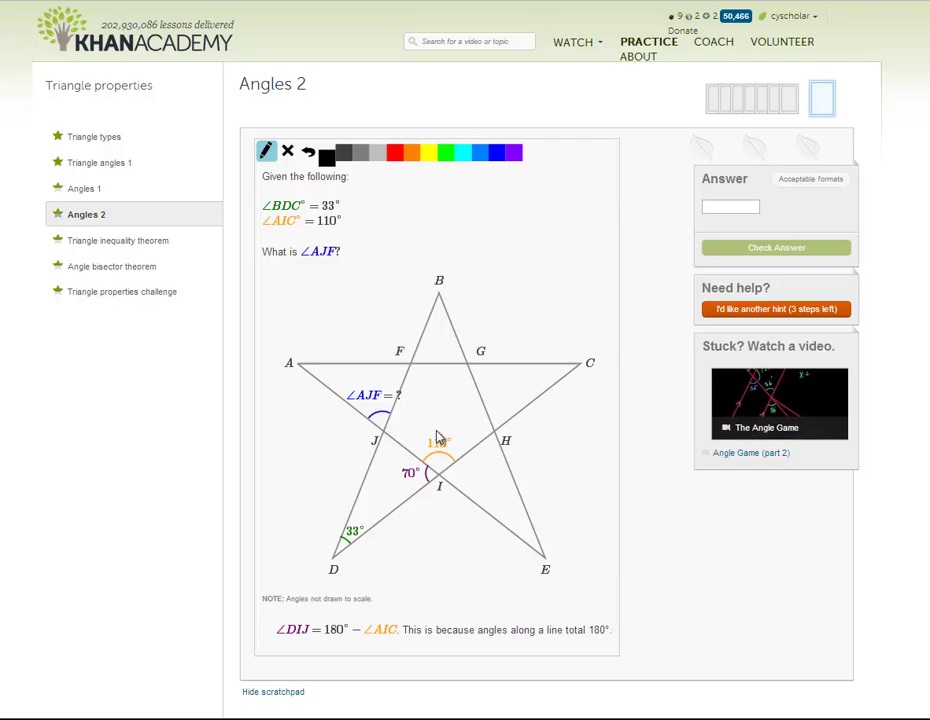
pyautogui.click(746, 313)
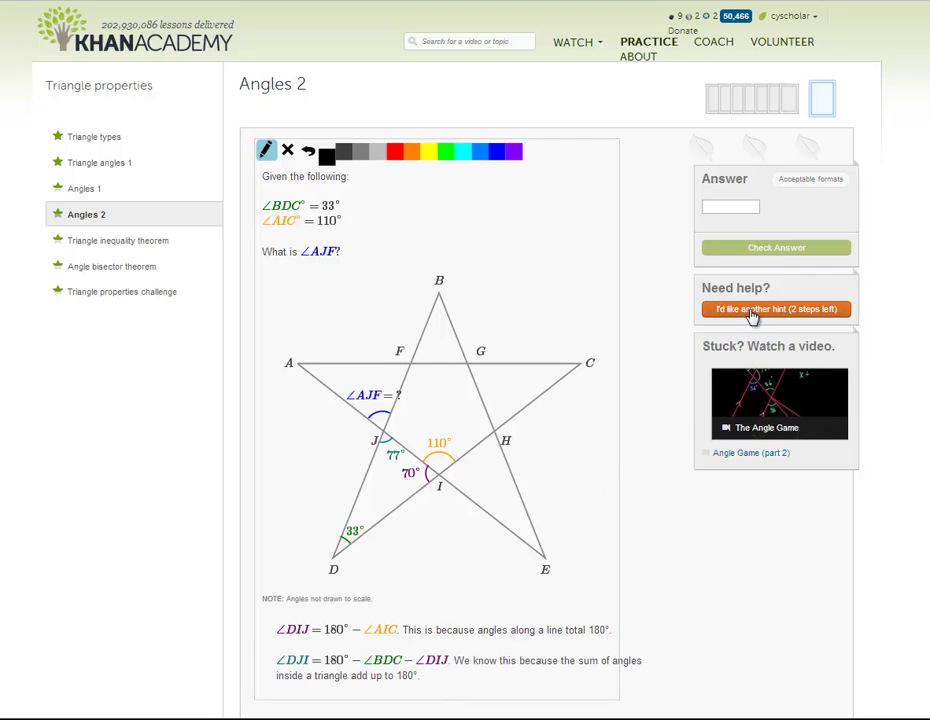
pyautogui.click(752, 312)
pyautogui.click(752, 312)
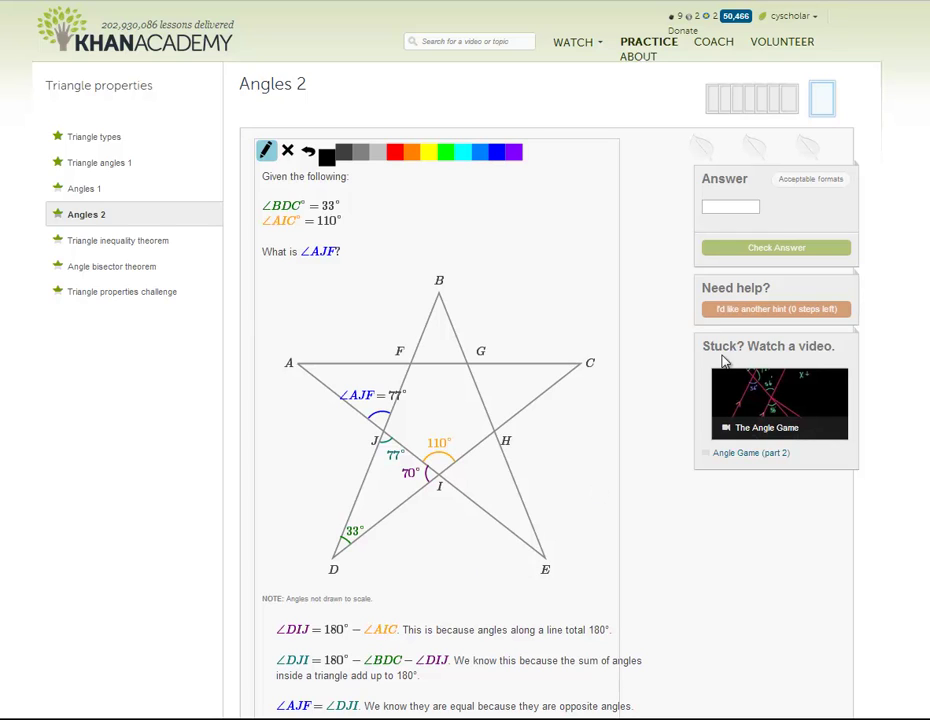
pyautogui.moveTo(800, 375)
pyautogui.moveTo(797, 397)
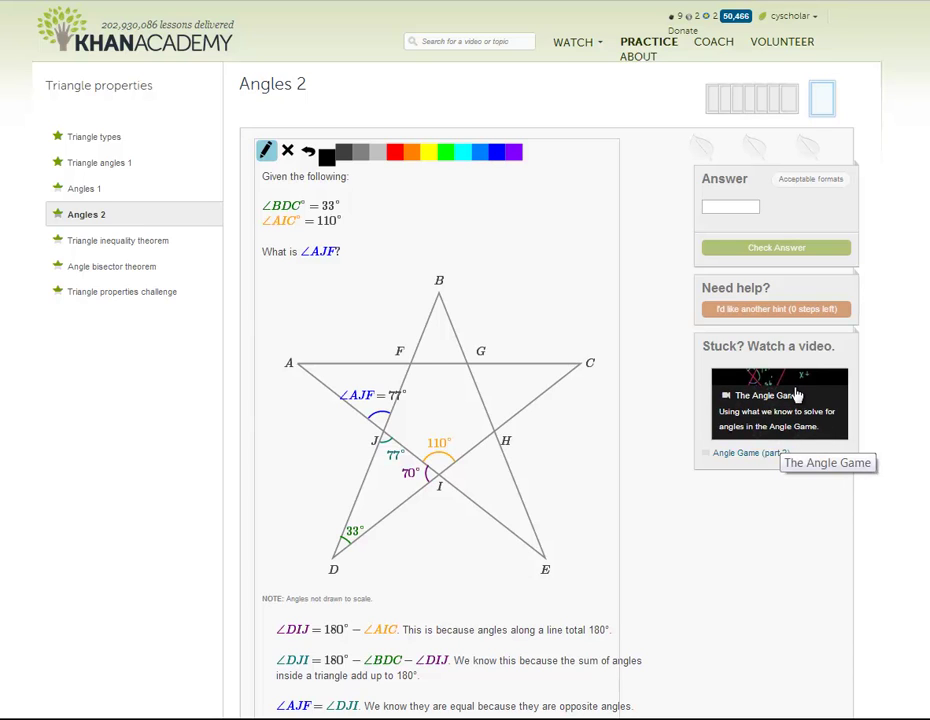